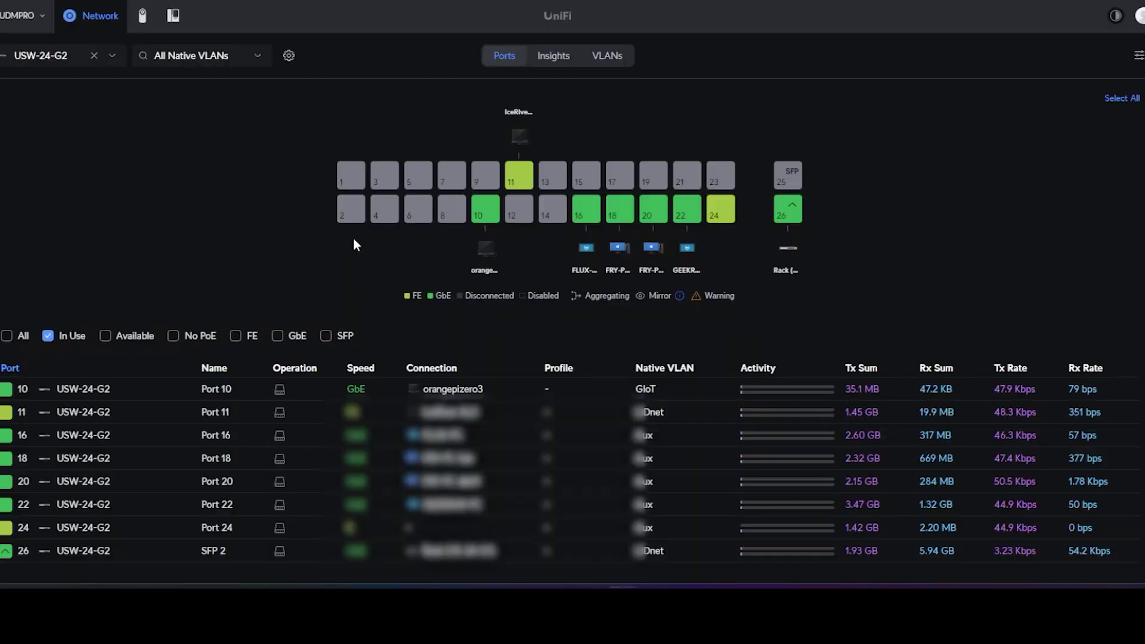
Show the client details of orangepizero3 on switch port 10 to find its IP address
click(486, 250)
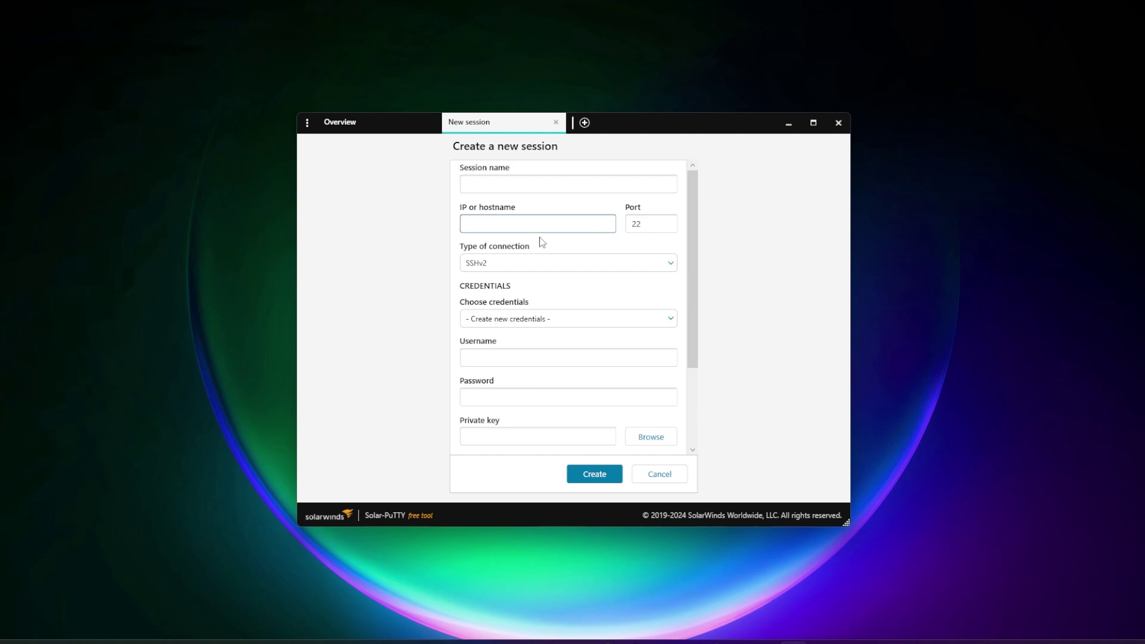
Create and connect an SSH session named OrangePi3-Kuma to host 10.10.10.239
text(10.10.10.239)
click(532, 184)
text(OrangePi3-Kuma)
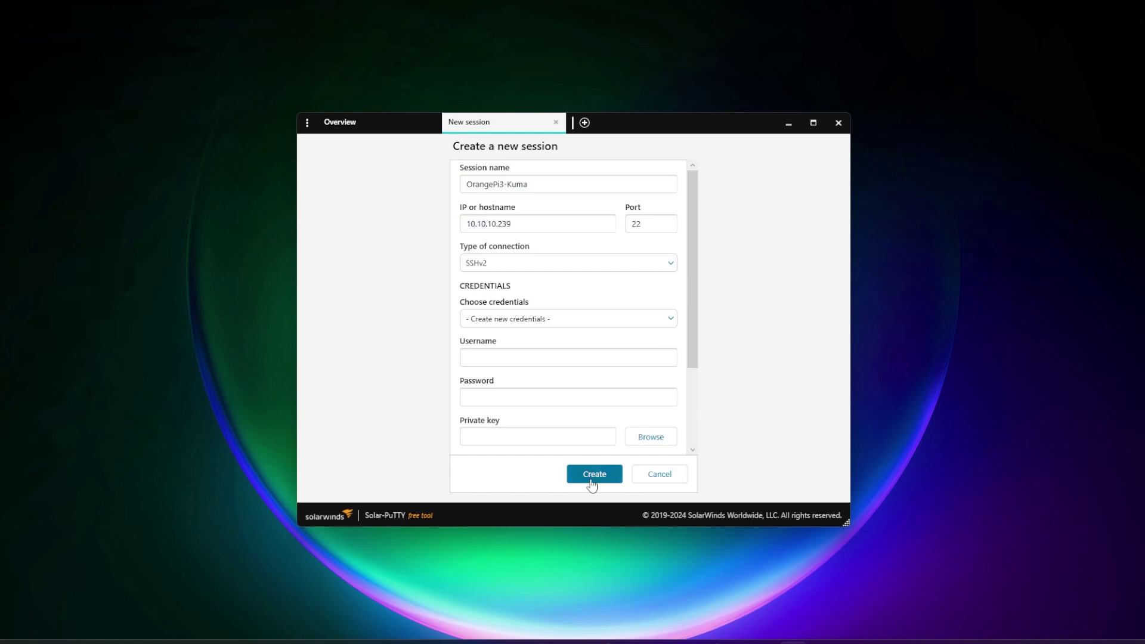
click(595, 473)
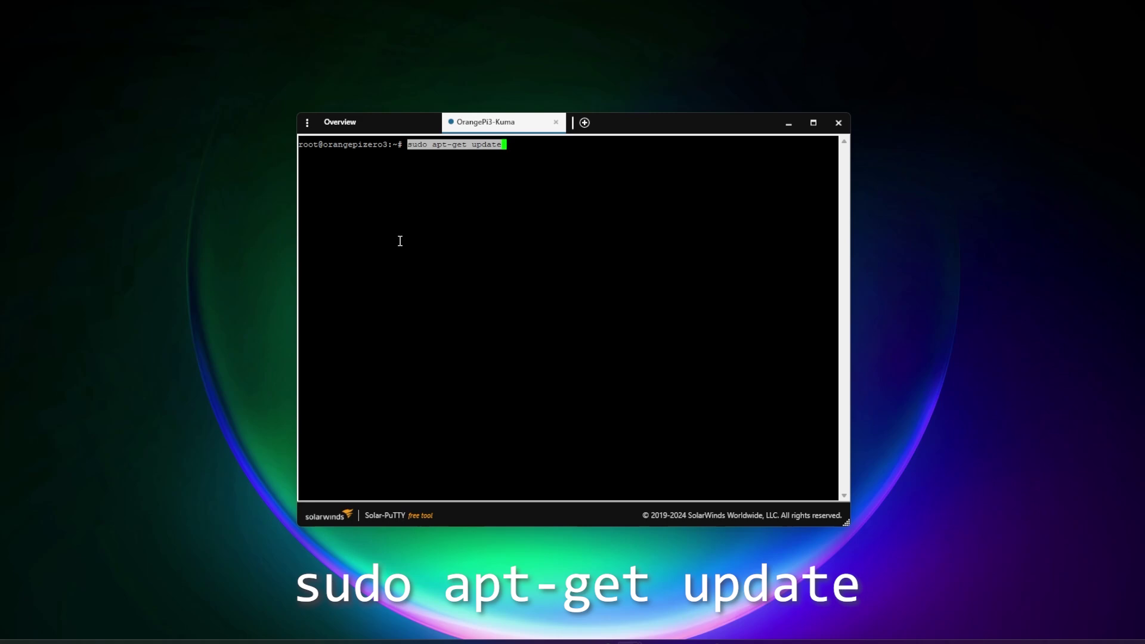
Run sudo apt-get update and sudo apt-get install curl, then paste the Docker install command
key(Return)
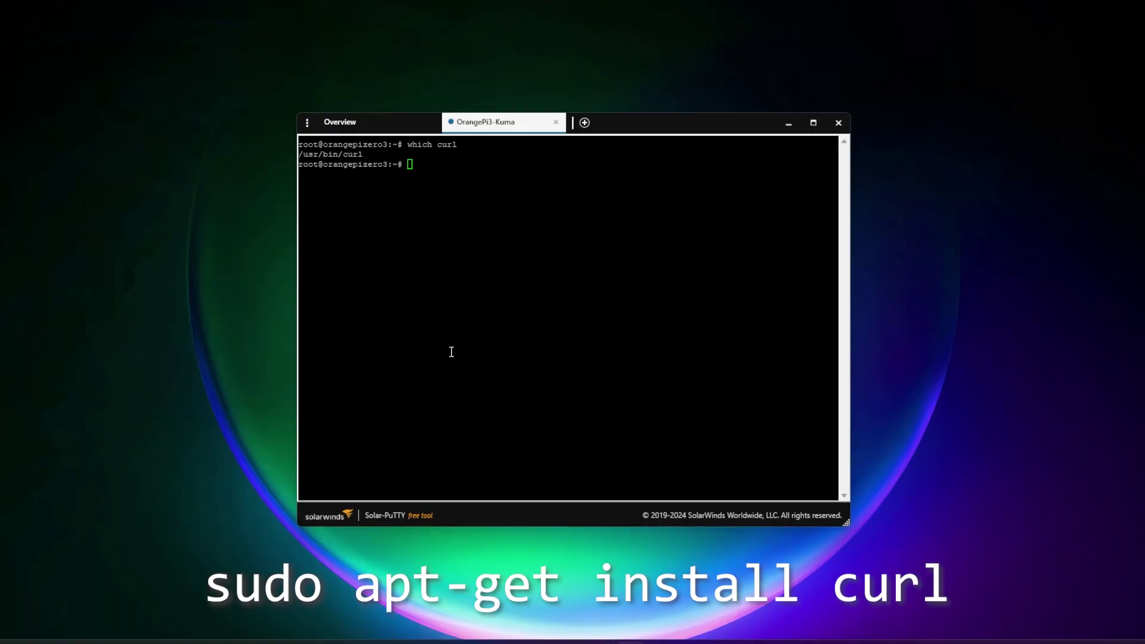
right_click(451, 352)
key(Return)
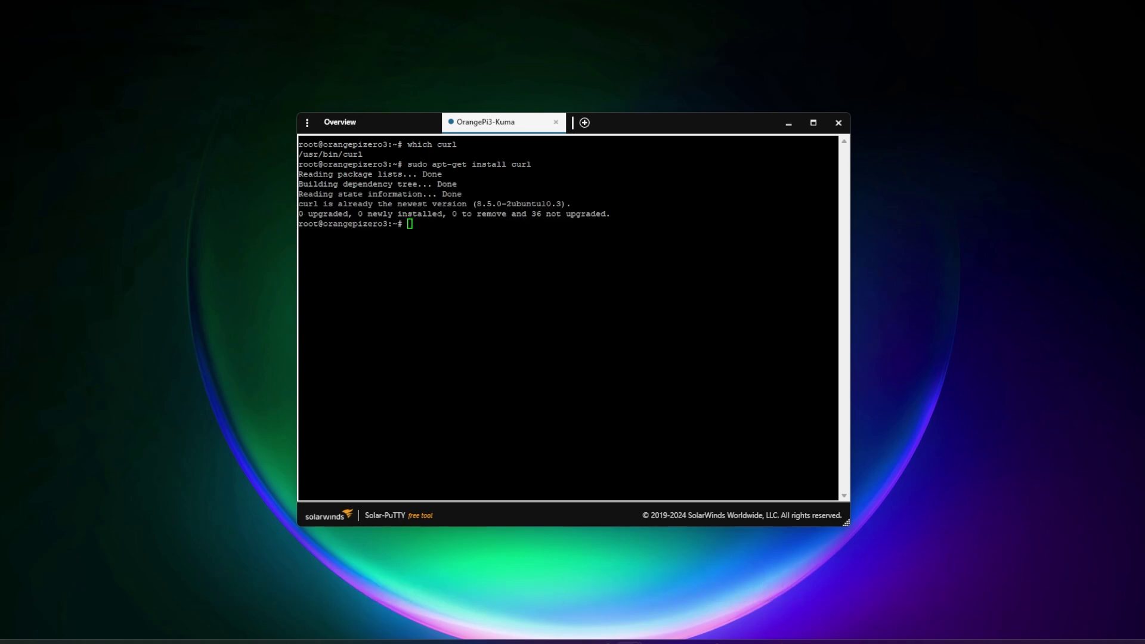
right_click(416, 305)
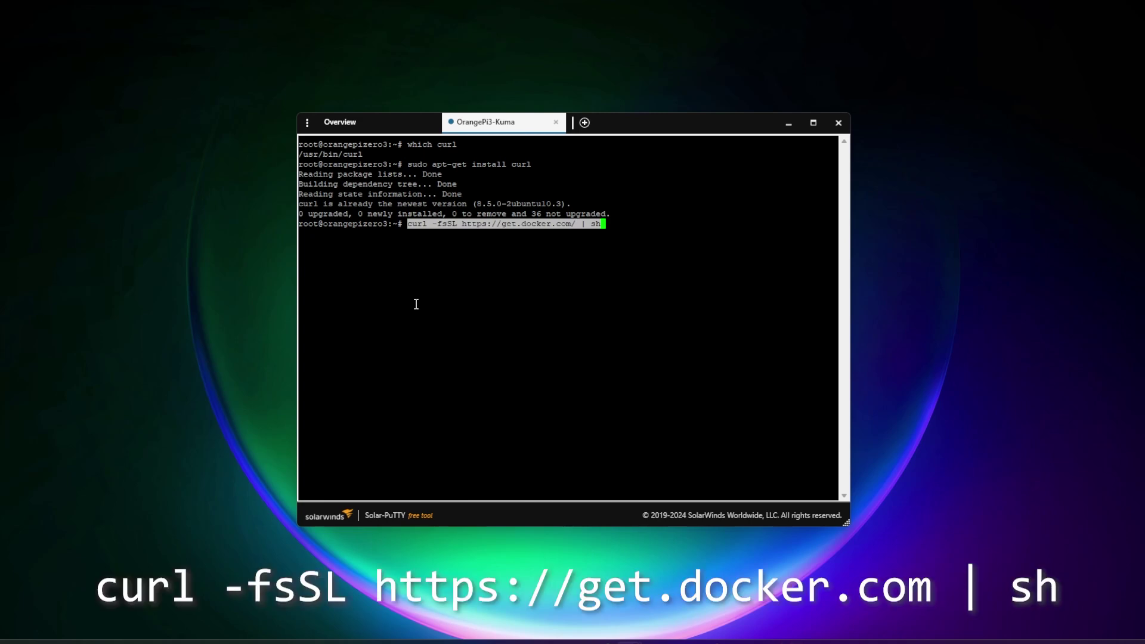
Install Docker via the get.docker.com script and run the louislam/uptime-kuma:1 container on port 3001
key(Return)
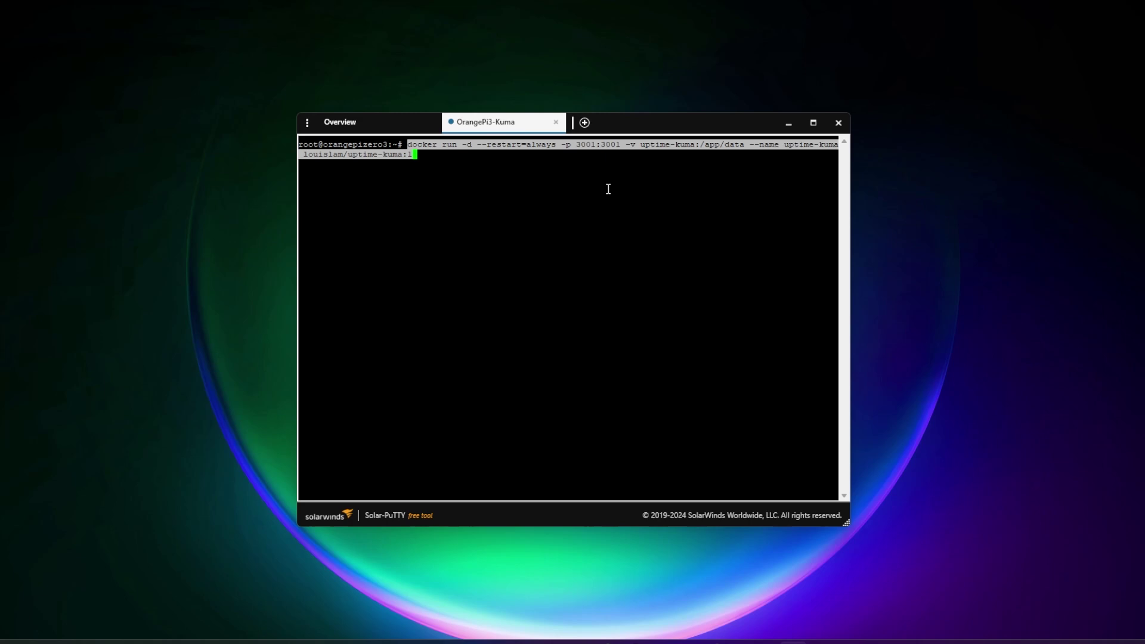
key(Return)
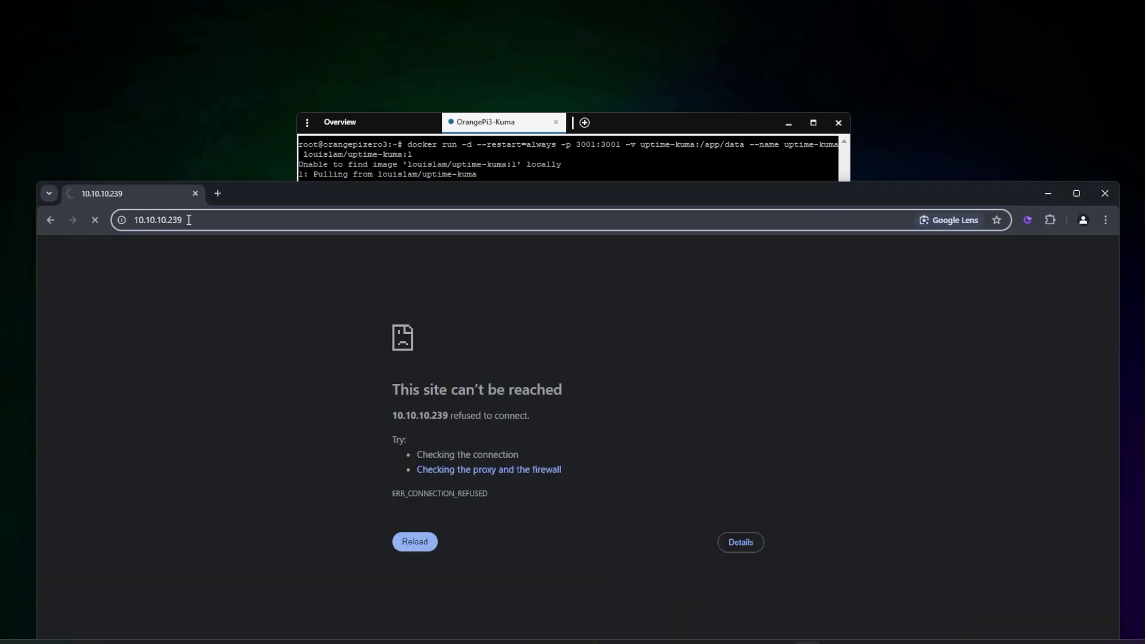
Load Uptime Kuma at 10.10.10.239:3001 in the browser and reposition the window
text(:)
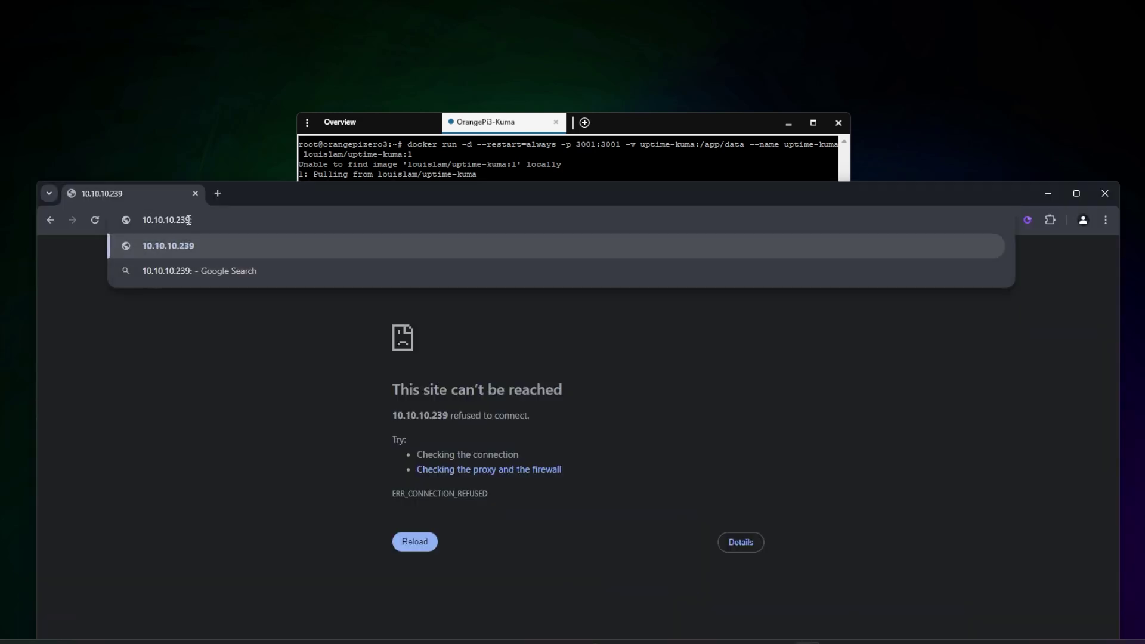
text(3001)
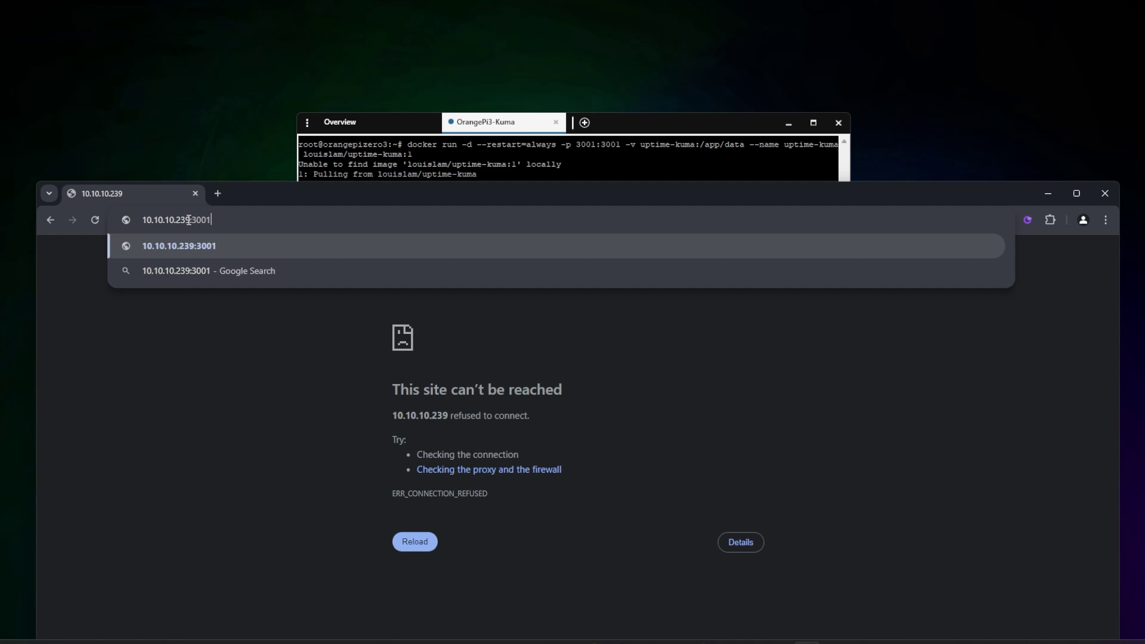
key(Return)
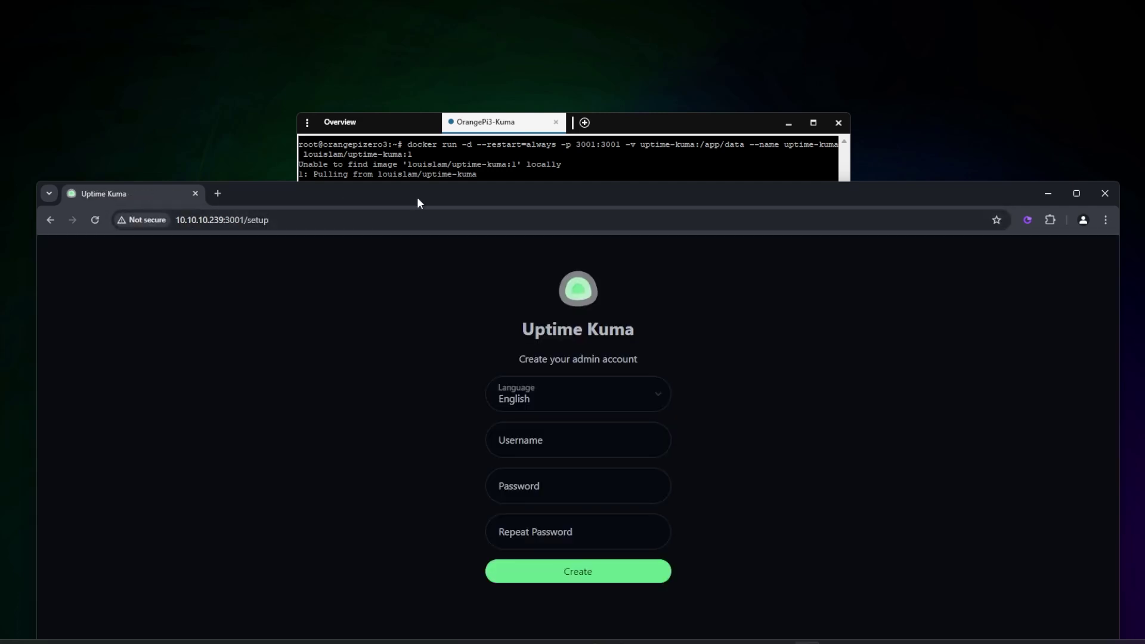
drag(416, 197, 393, 54)
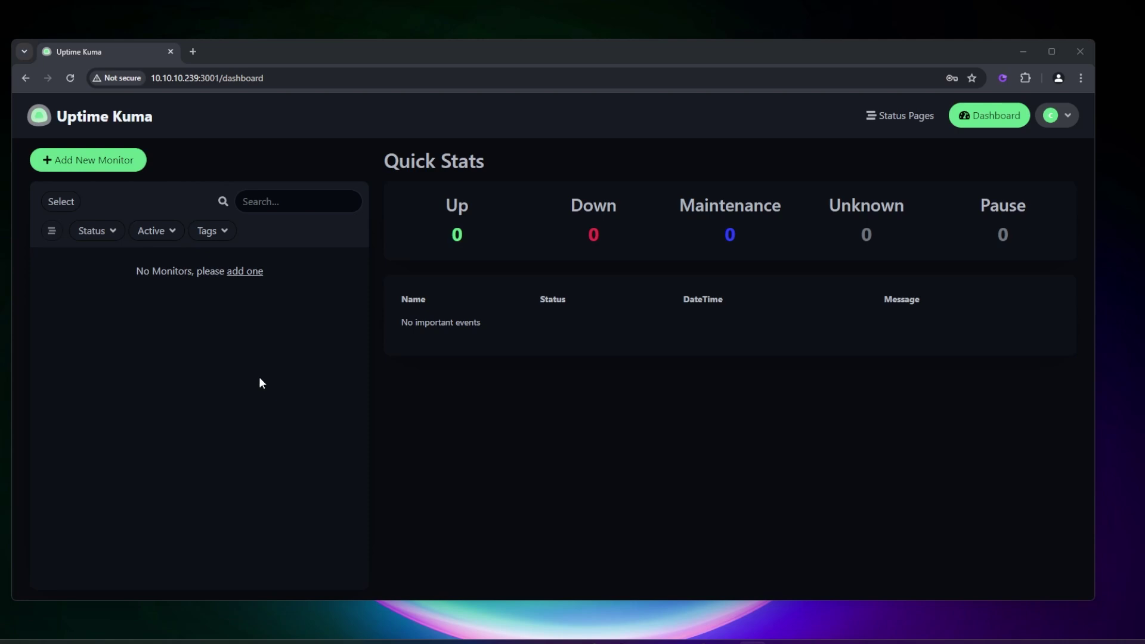
Fill in a new Ping monitor named Wingbits with hostname 10.10.10.159
click(94, 167)
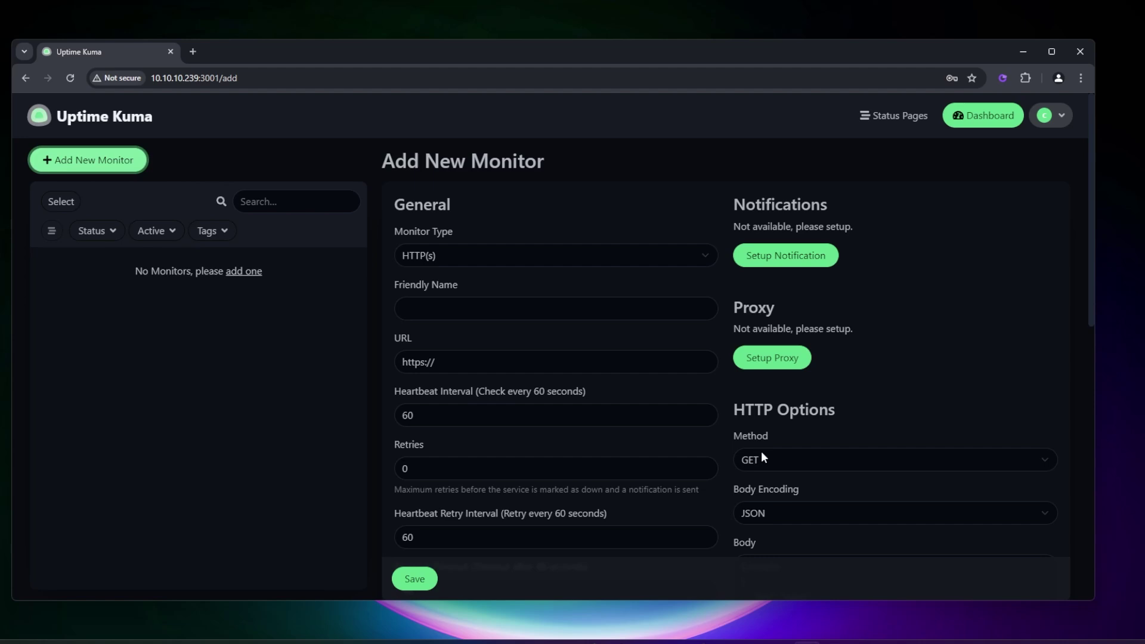
click(463, 256)
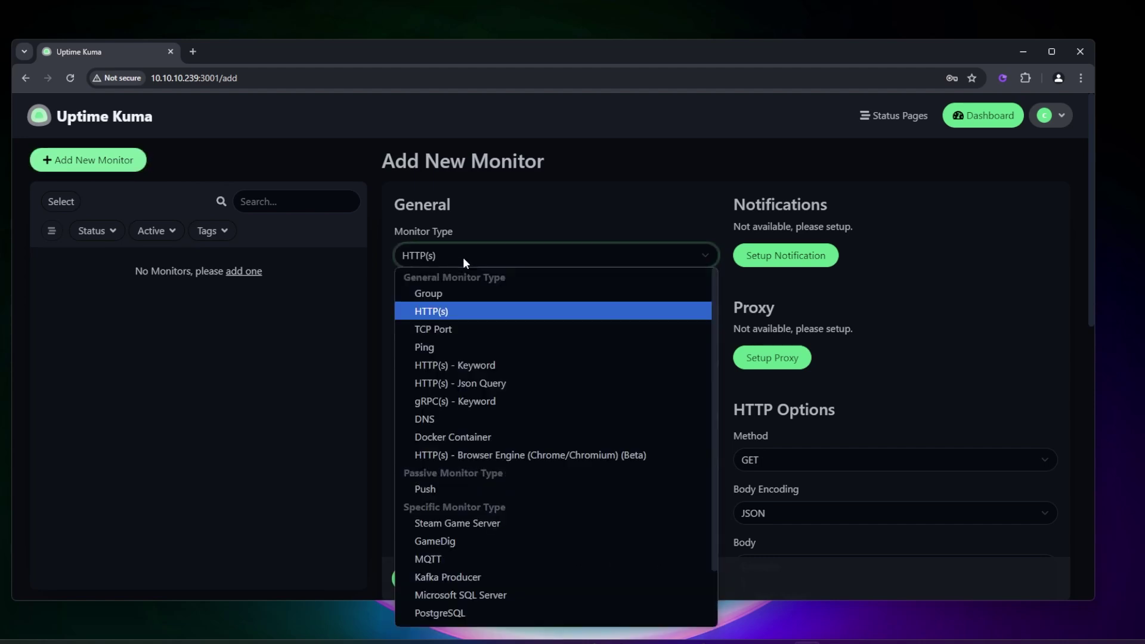
click(449, 347)
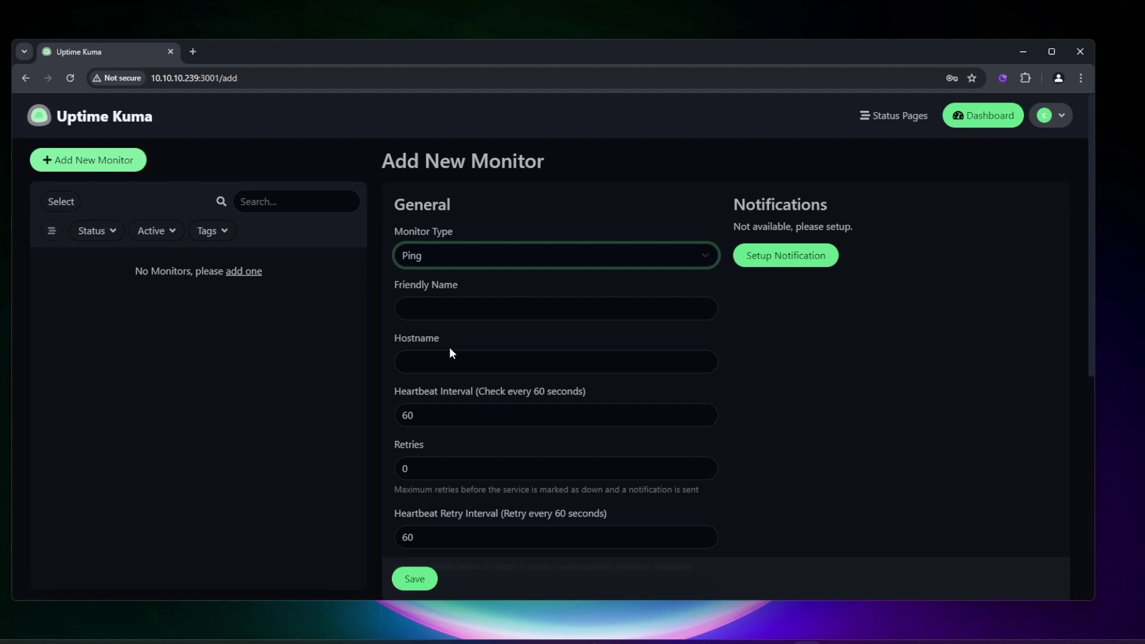
click(448, 347)
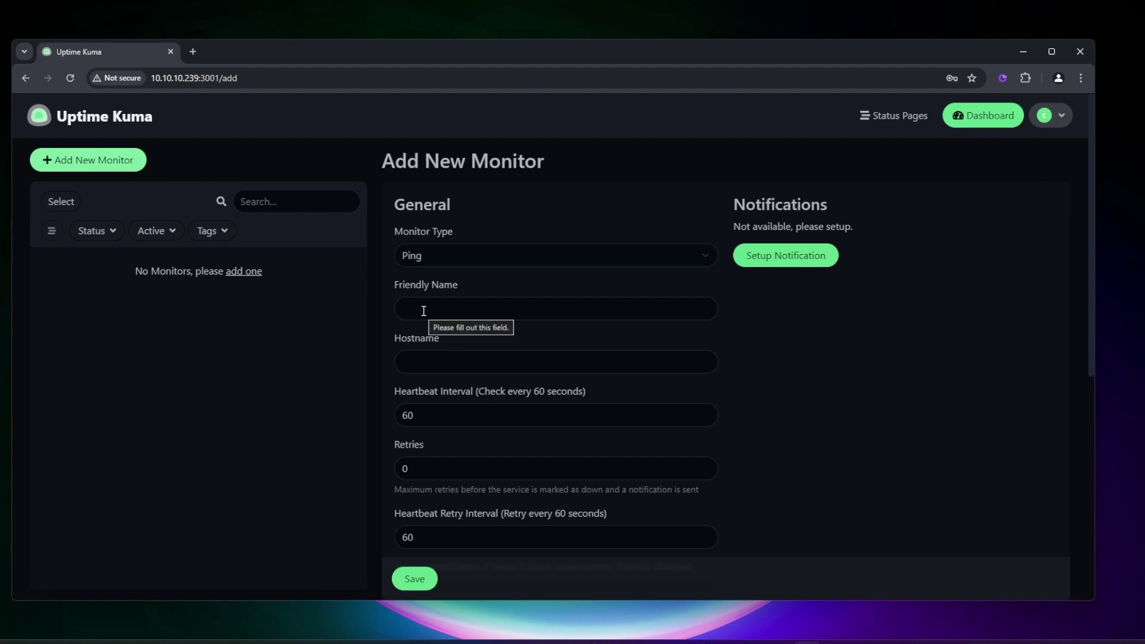
click(423, 311)
text(Wingbits)
click(418, 363)
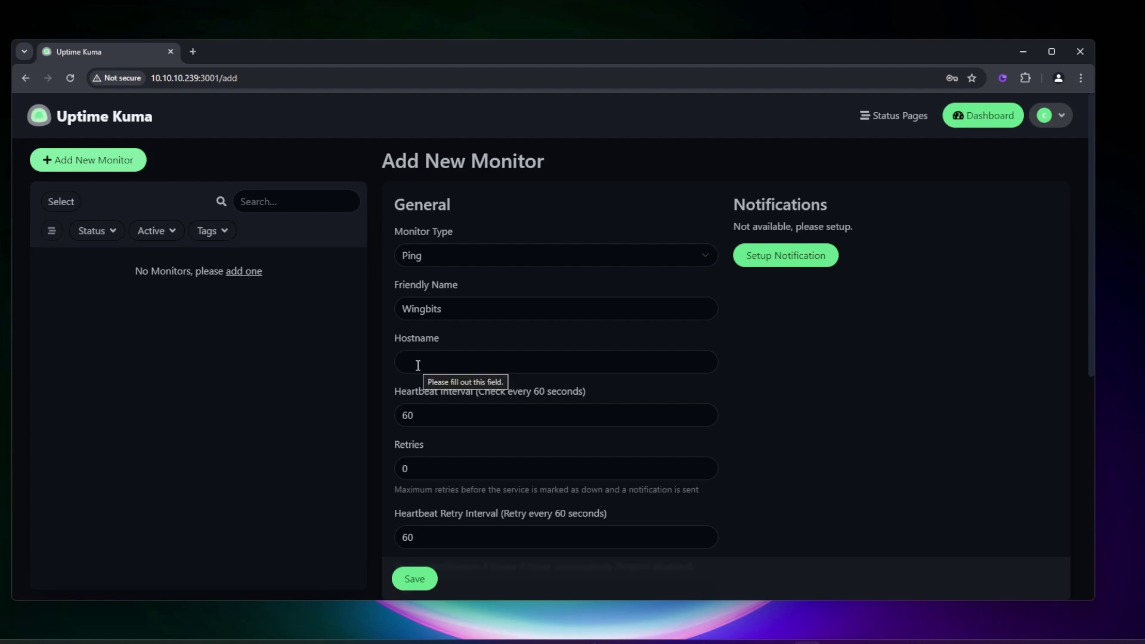
text(10.10.10.159)
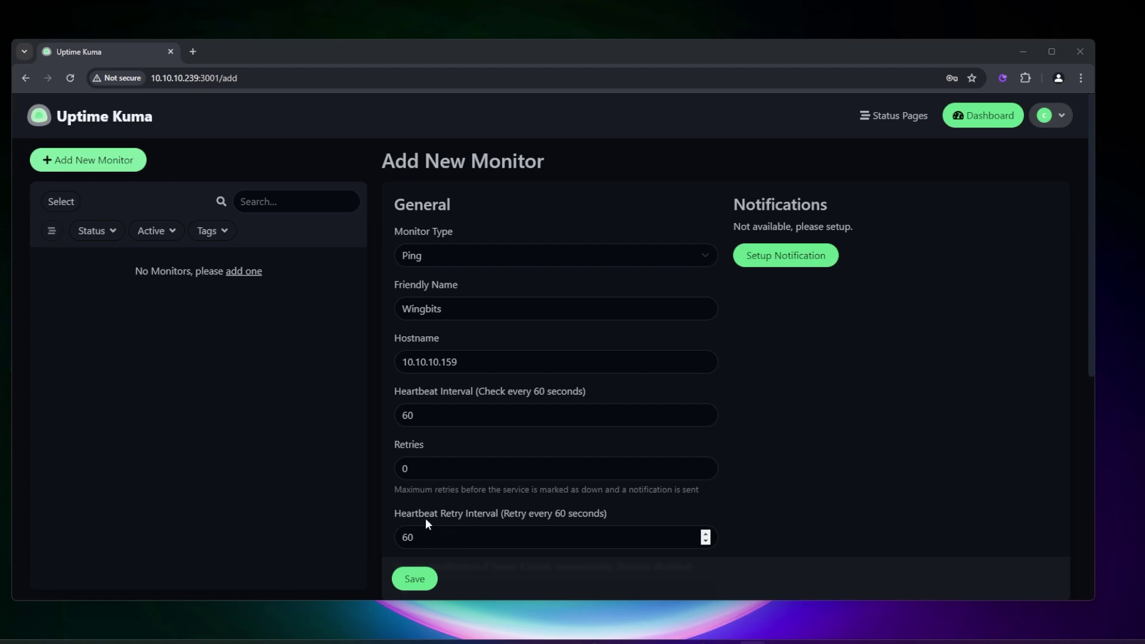
Create a monitor group named DePIN for the monitor and move to its description field
scroll(748, 329, down, 7)
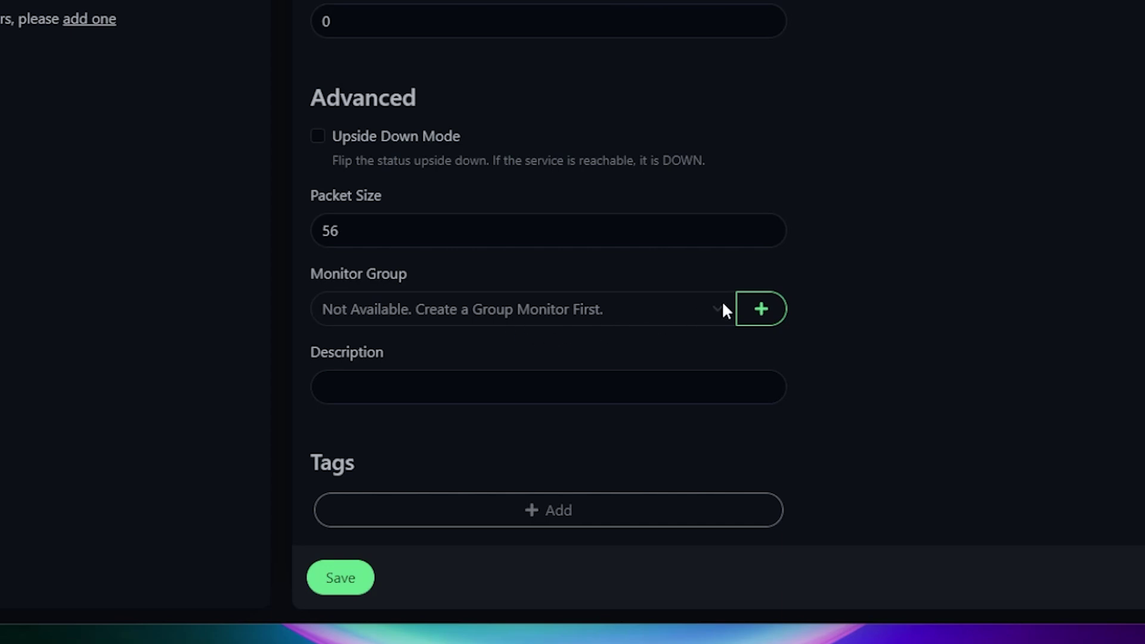
click(762, 318)
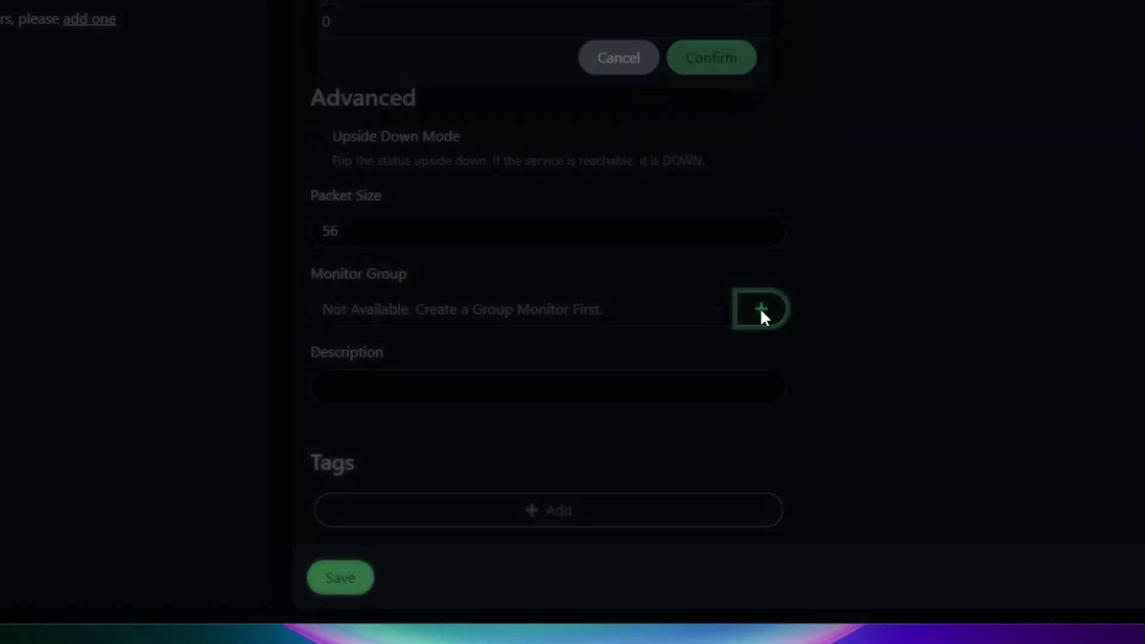
click(451, 26)
text(DePIN)
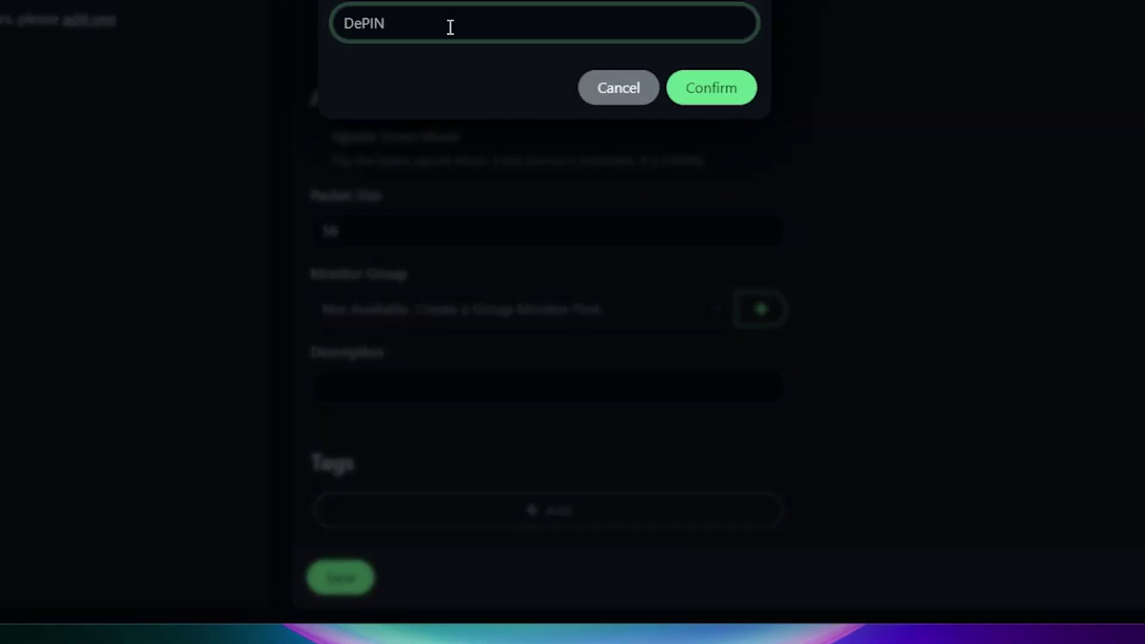
click(712, 95)
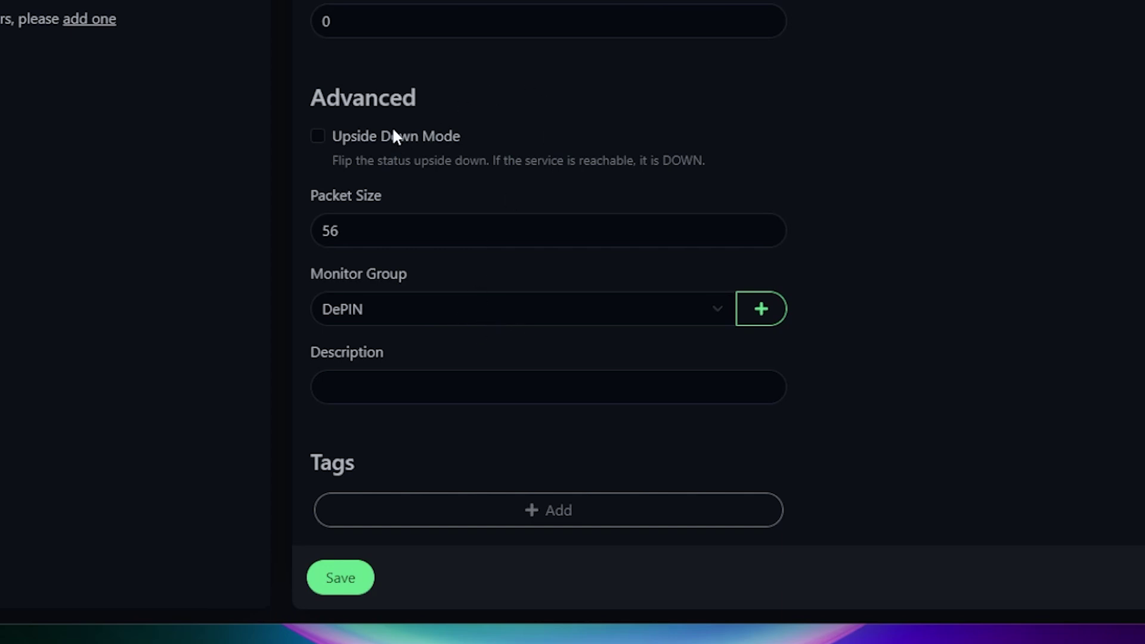
click(463, 385)
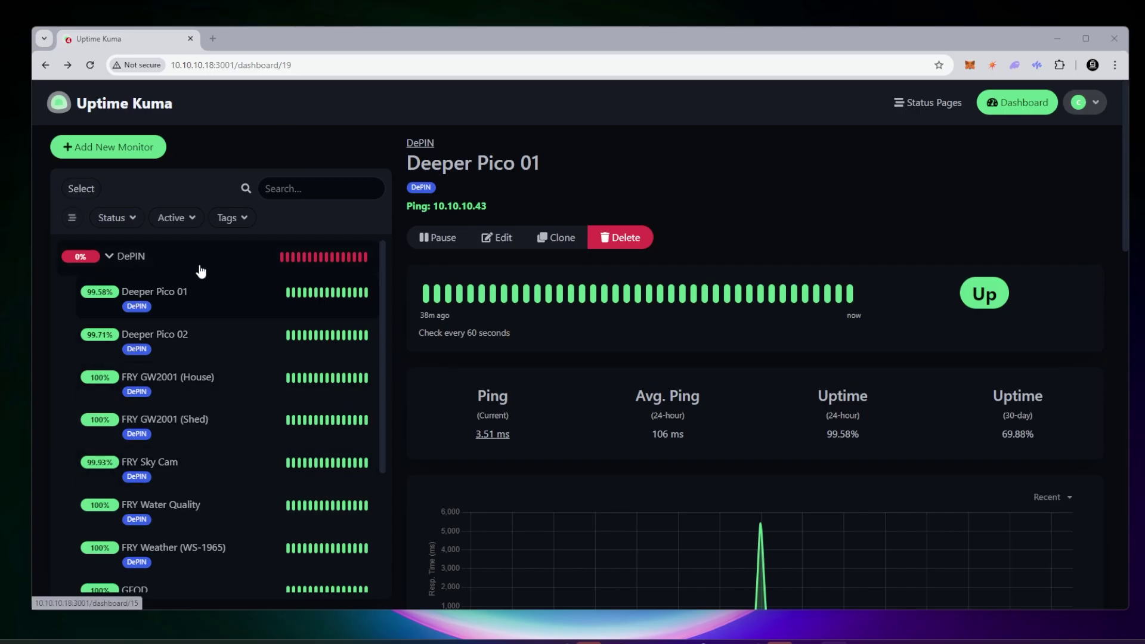
Scroll through the DePIN group's monitors, then go to the empty Status Pages overview
drag(382, 273, 381, 418)
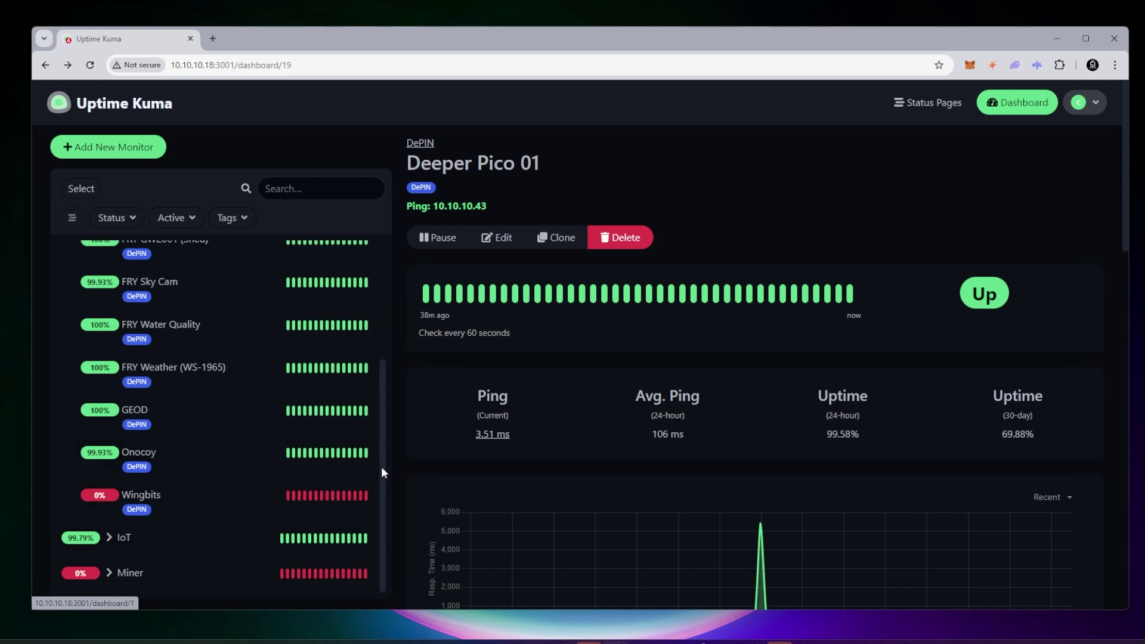
drag(381, 466, 386, 323)
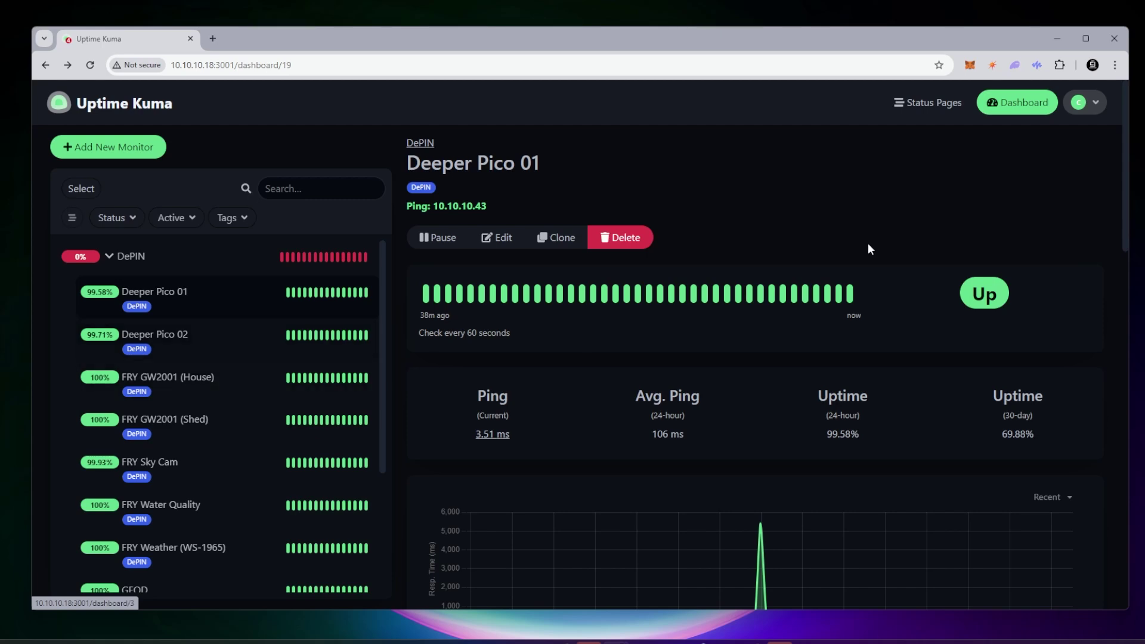
click(926, 109)
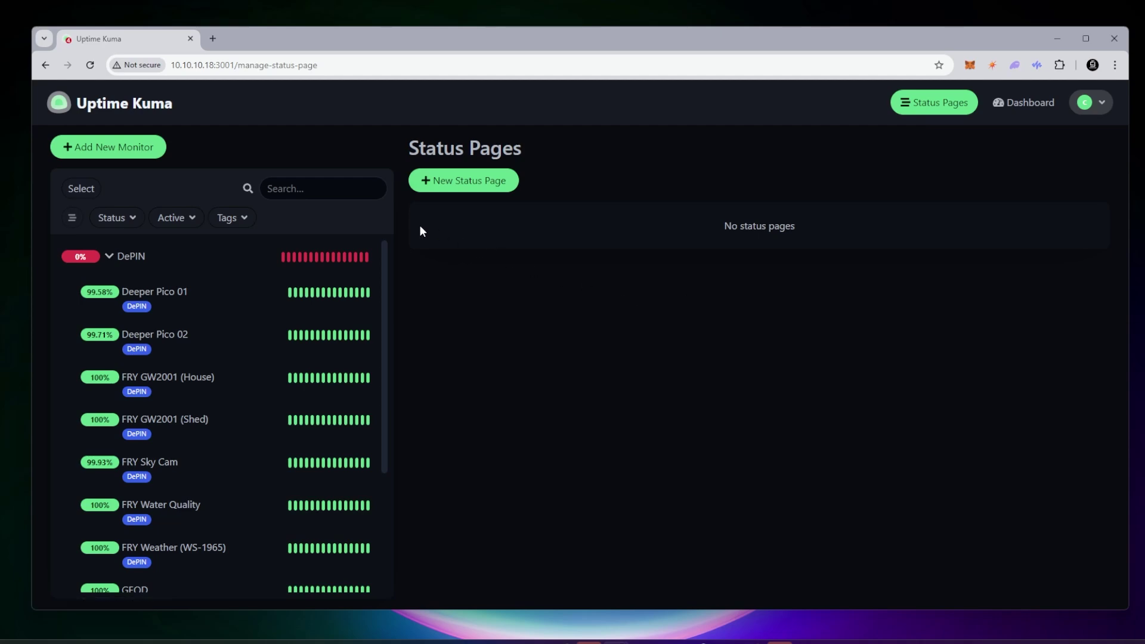
Create a new status page named DePIN with slug depin
click(474, 190)
click(477, 212)
text(DePIN)
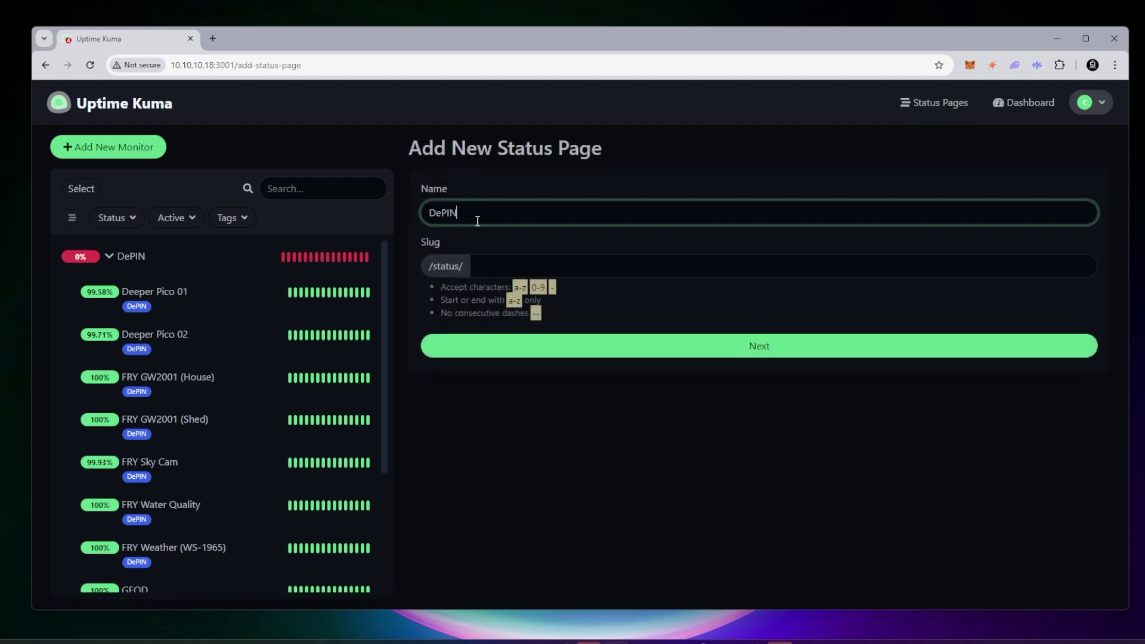
click(507, 268)
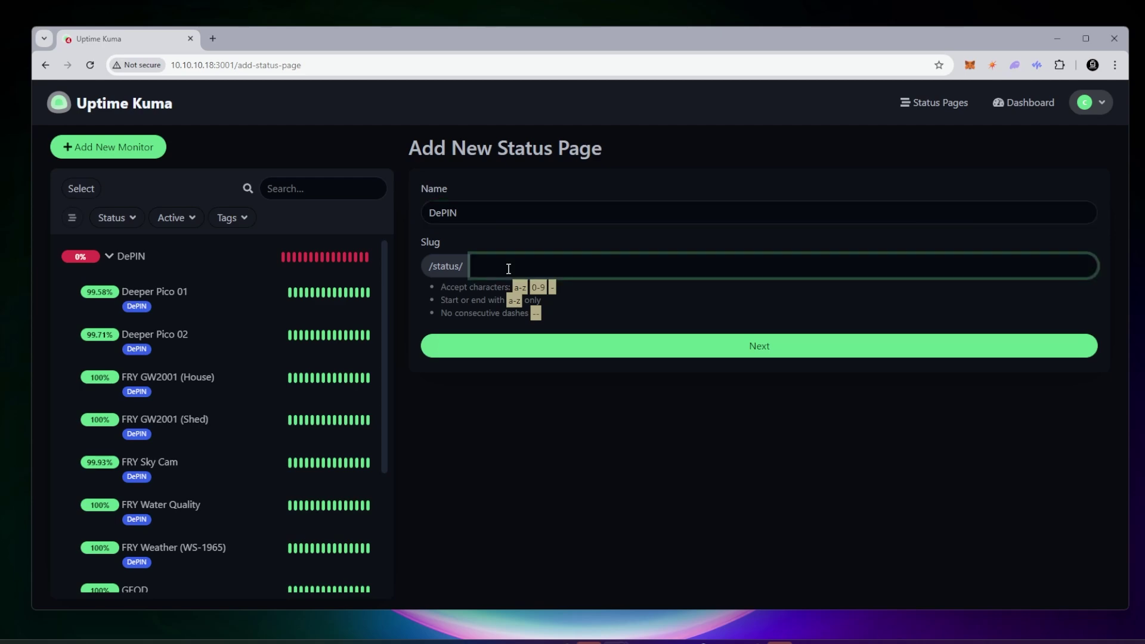
text(depin)
click(596, 353)
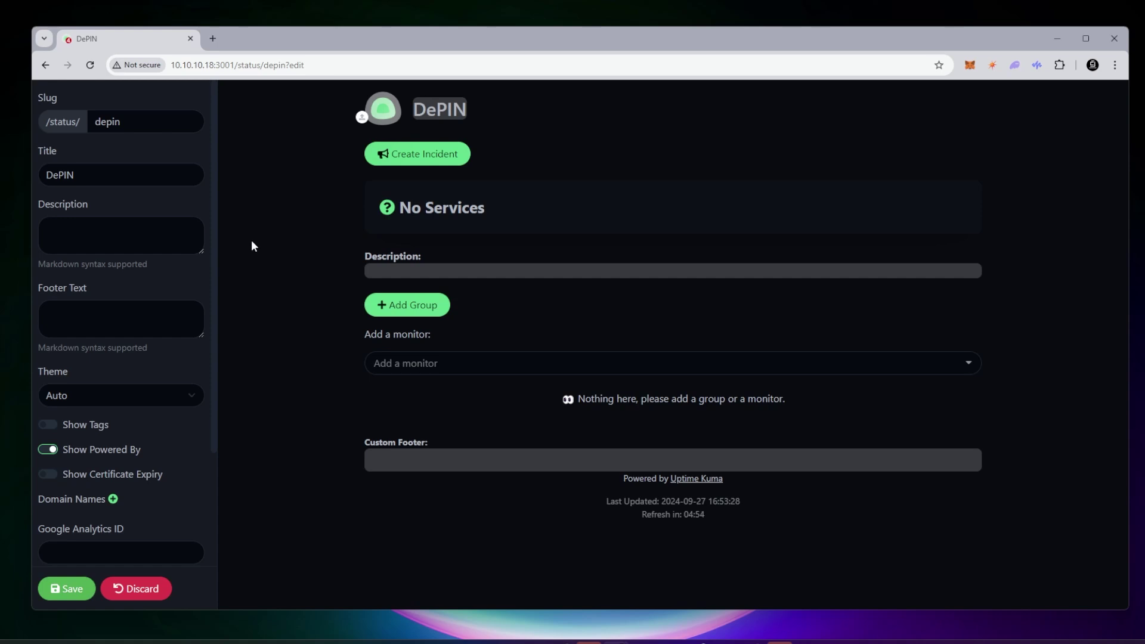
Type and then delete a test description, and check the Custom CSS field in the sidebar
scroll(213, 197, down, 2)
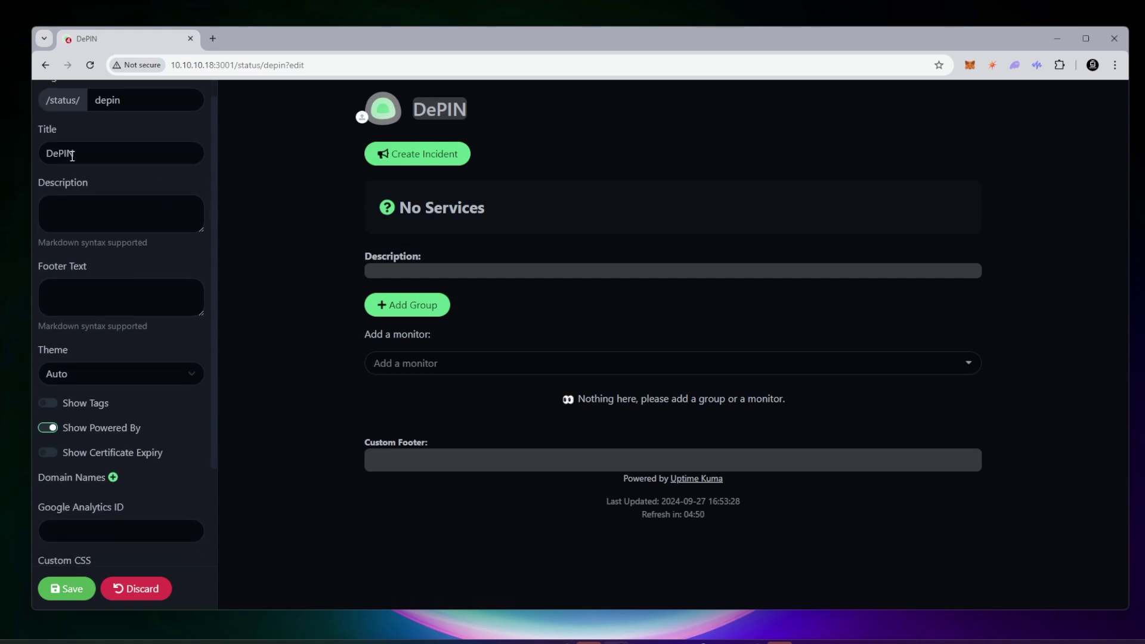
click(80, 211)
text(trytdhfghfg)
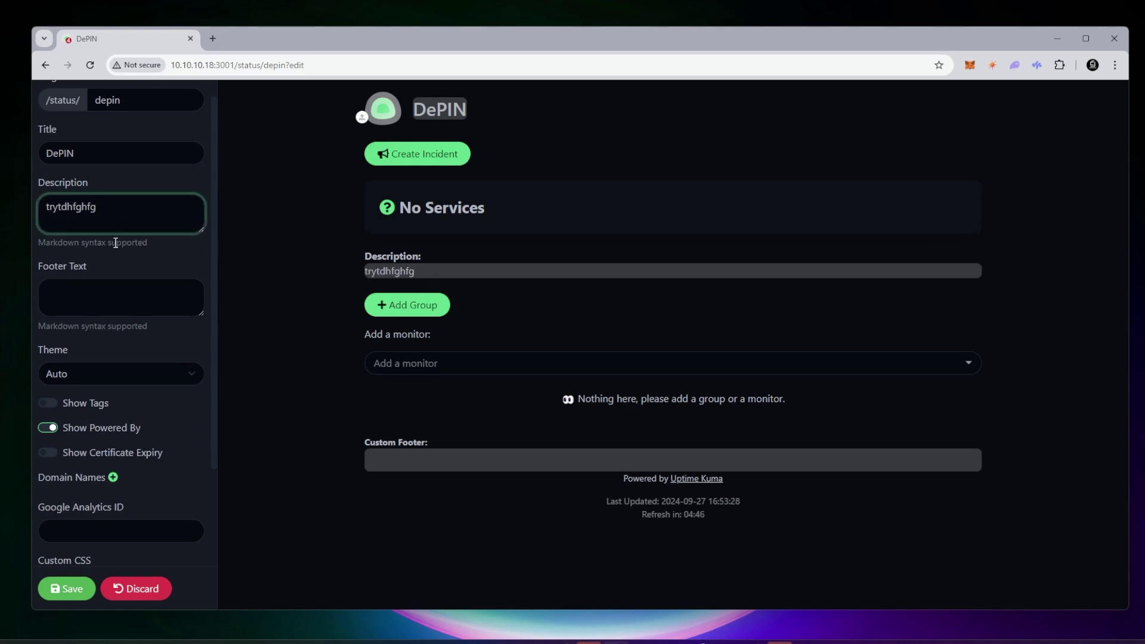
key(ctrl+a)
key(BackSpace)
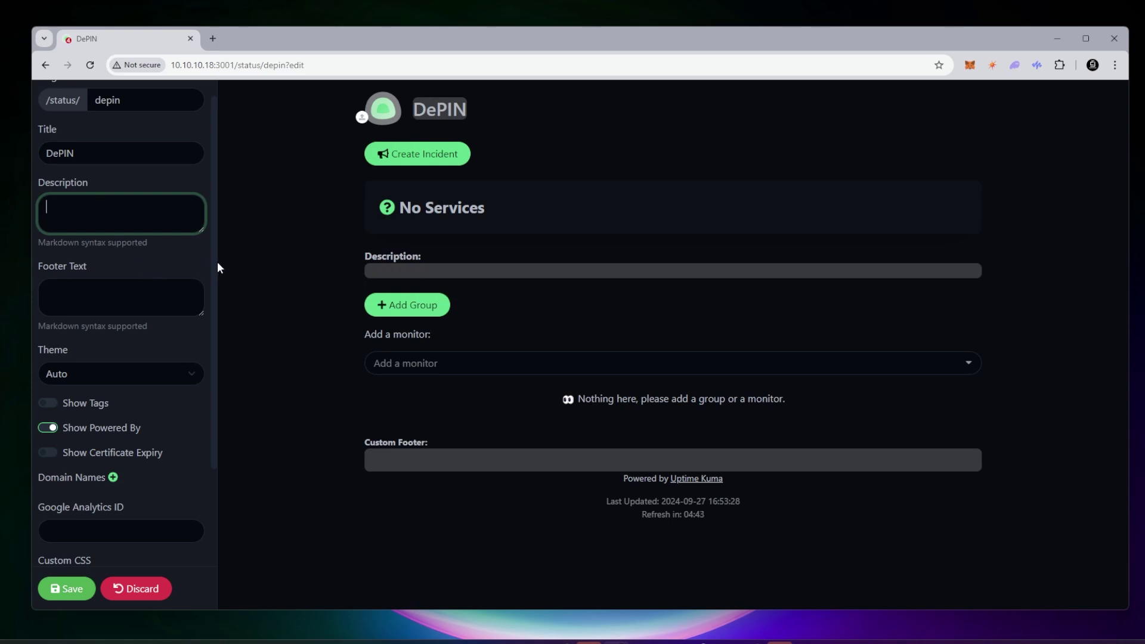
click(216, 286)
drag(212, 307, 216, 403)
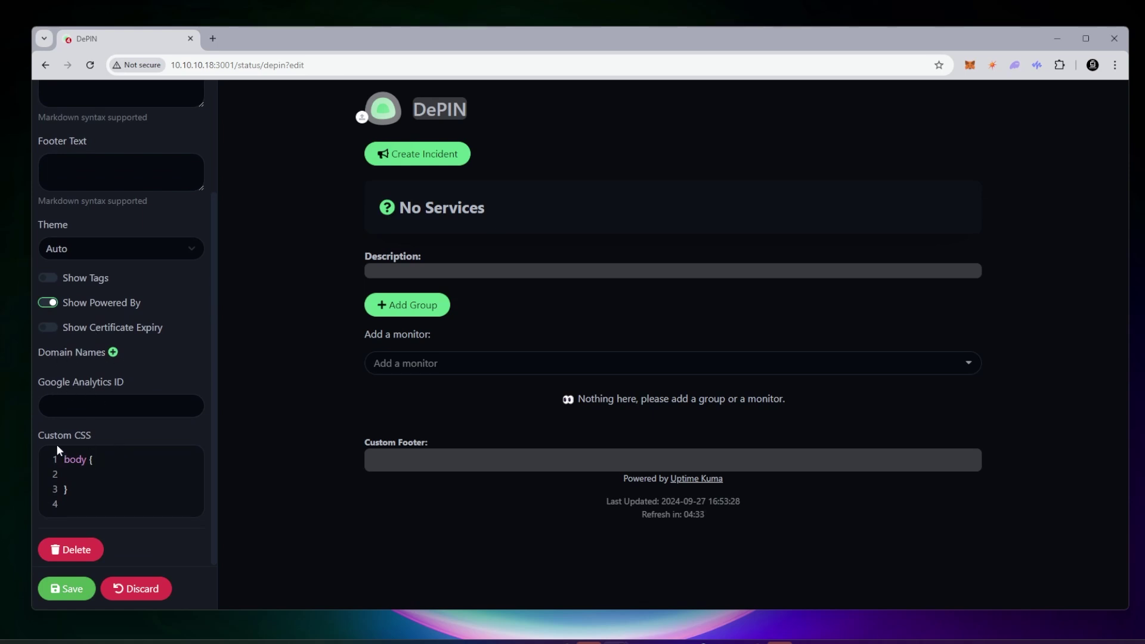
click(134, 464)
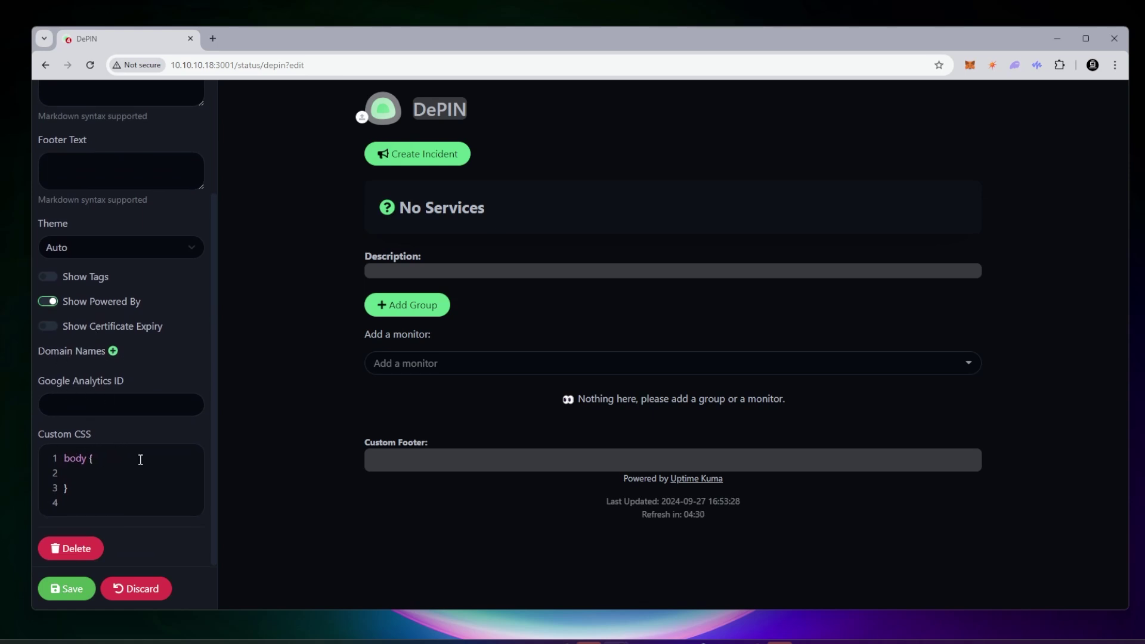
scroll(143, 440, up, 3)
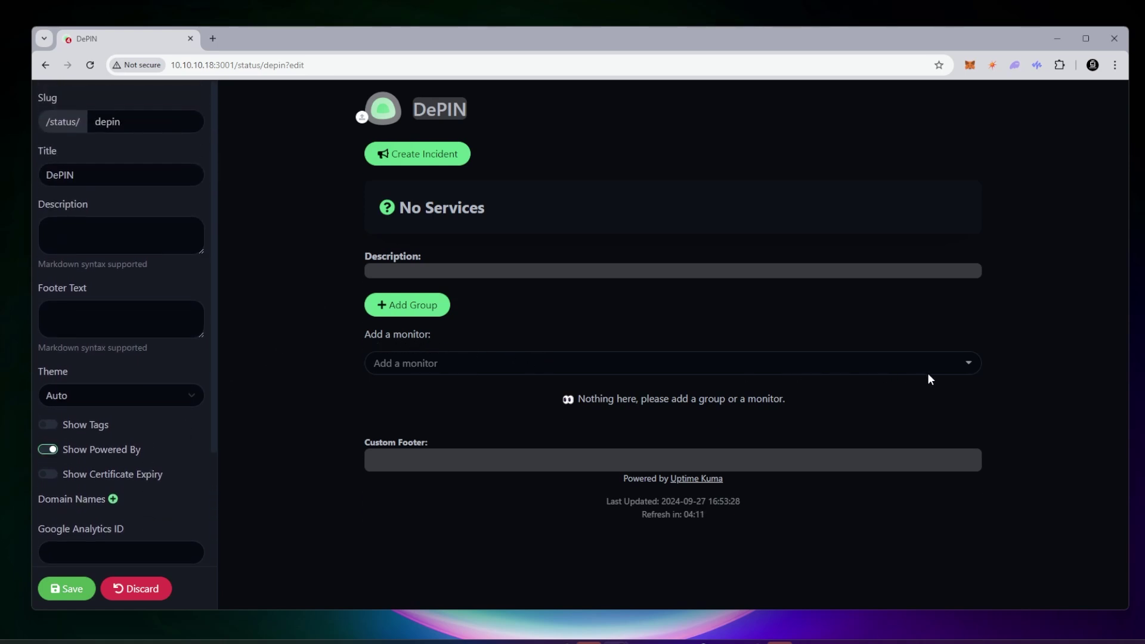
Add Deeper Pico 01, FRY GW2001 (House), FRY Sky Cam and FRY Water Quality to the page
click(971, 370)
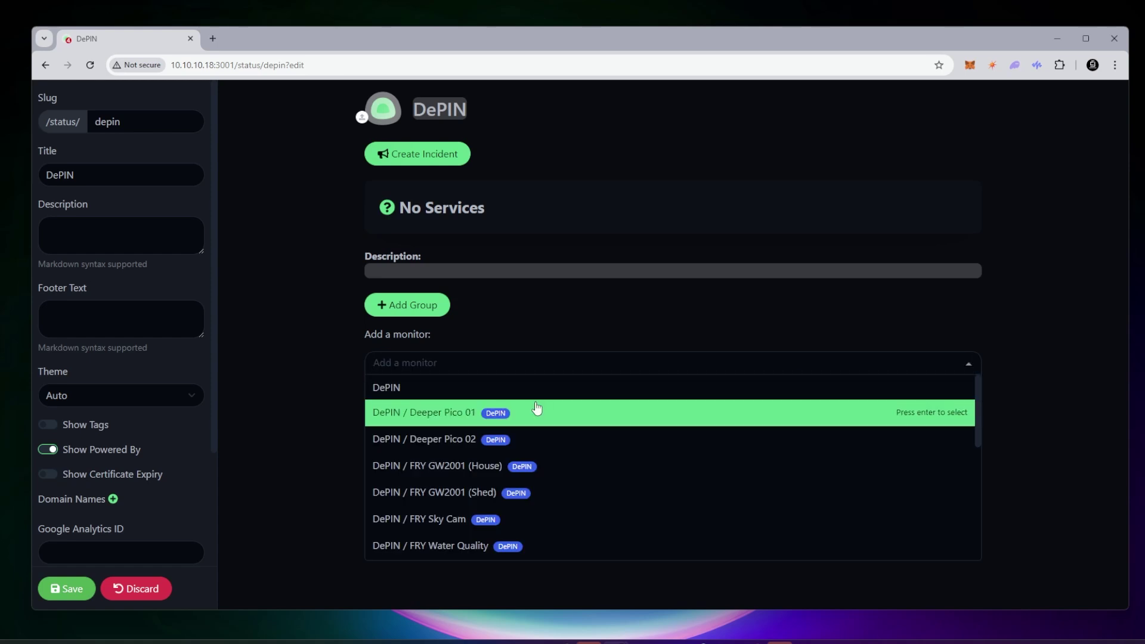
click(444, 418)
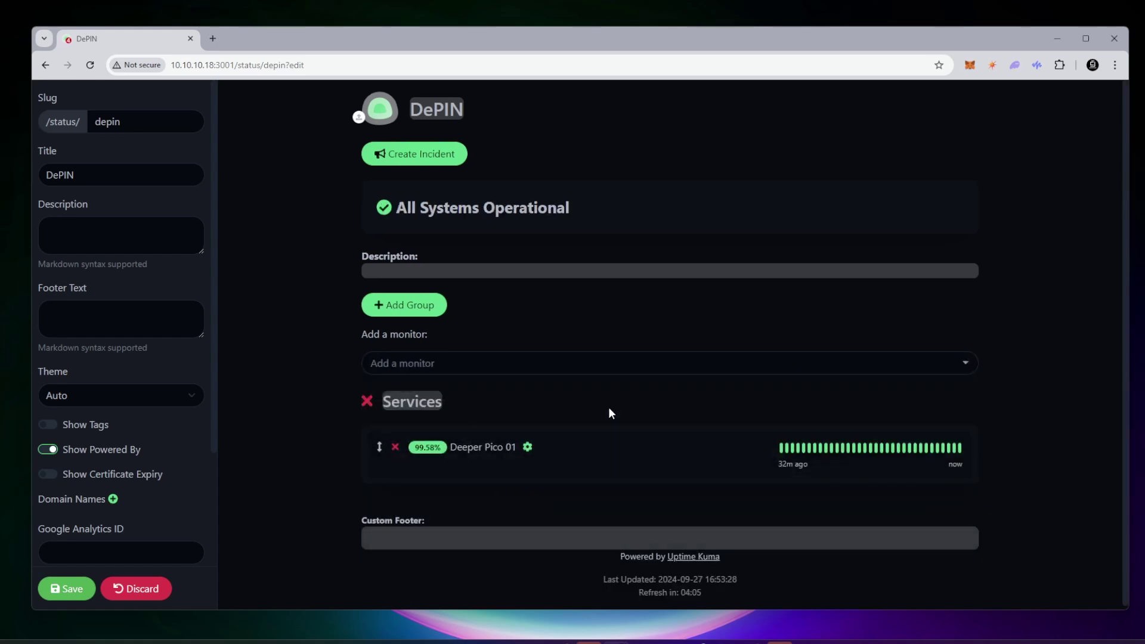
click(965, 365)
click(537, 436)
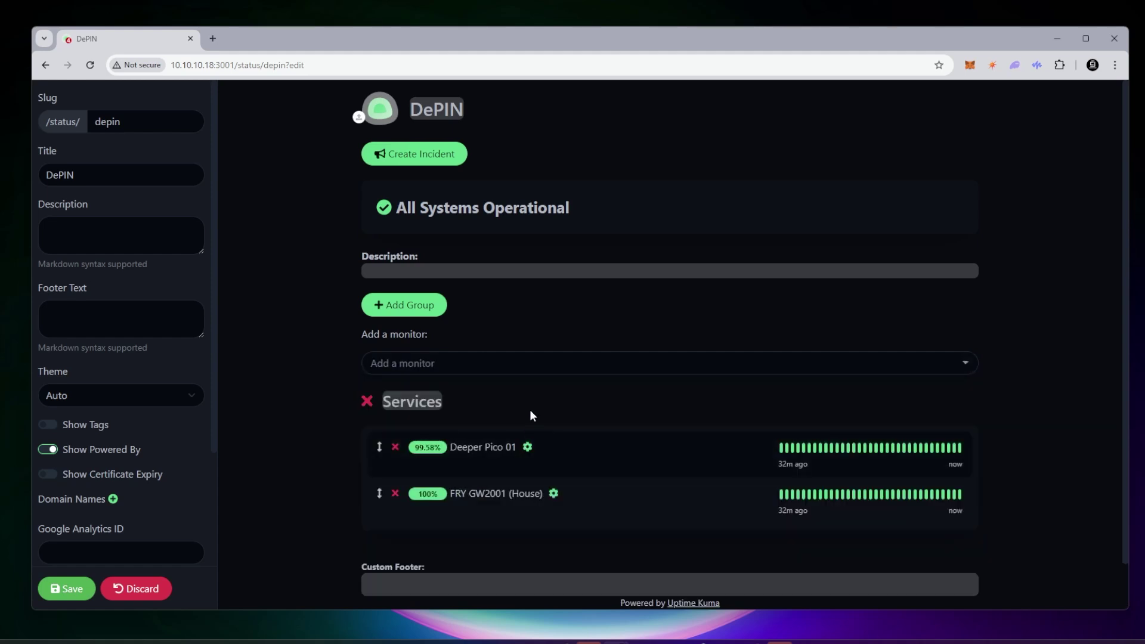
click(527, 371)
click(514, 466)
click(518, 365)
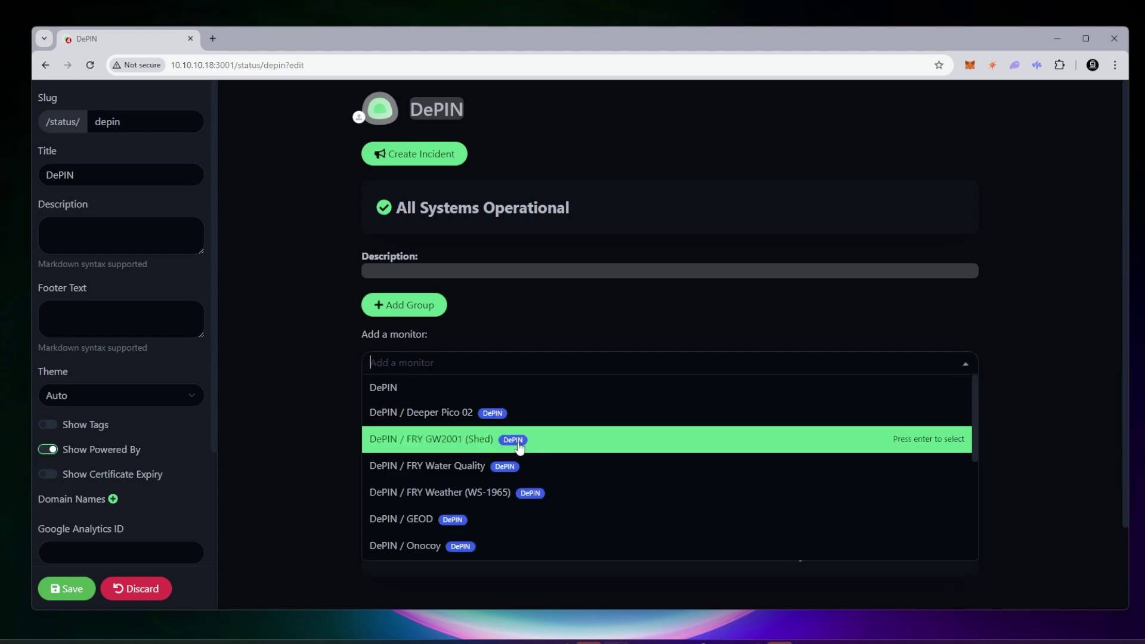
click(517, 465)
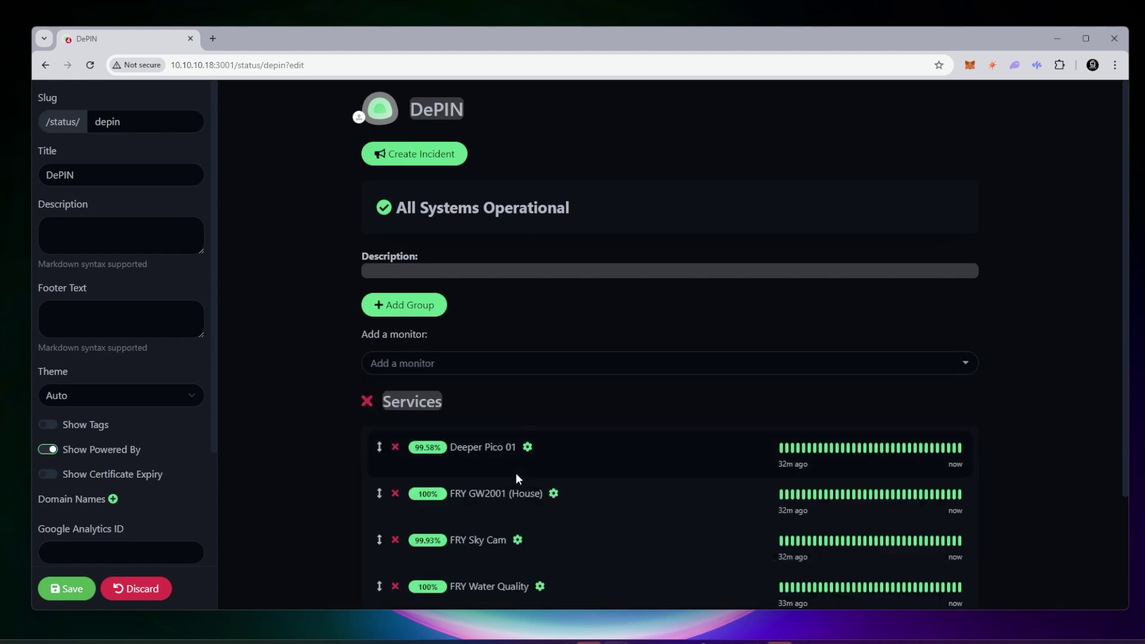
scroll(628, 266, down, 6)
scroll(628, 266, up, 1)
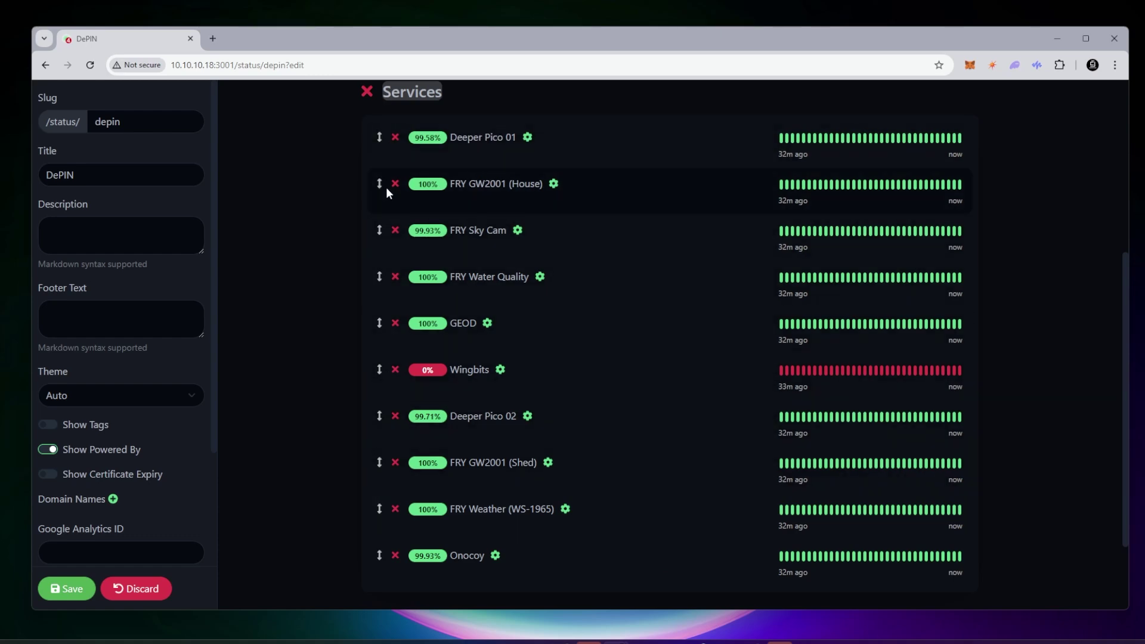
Move FRY GW2001 (House) further down and place Deeper Pico 01 above Deeper Pico 02
drag(379, 183, 376, 418)
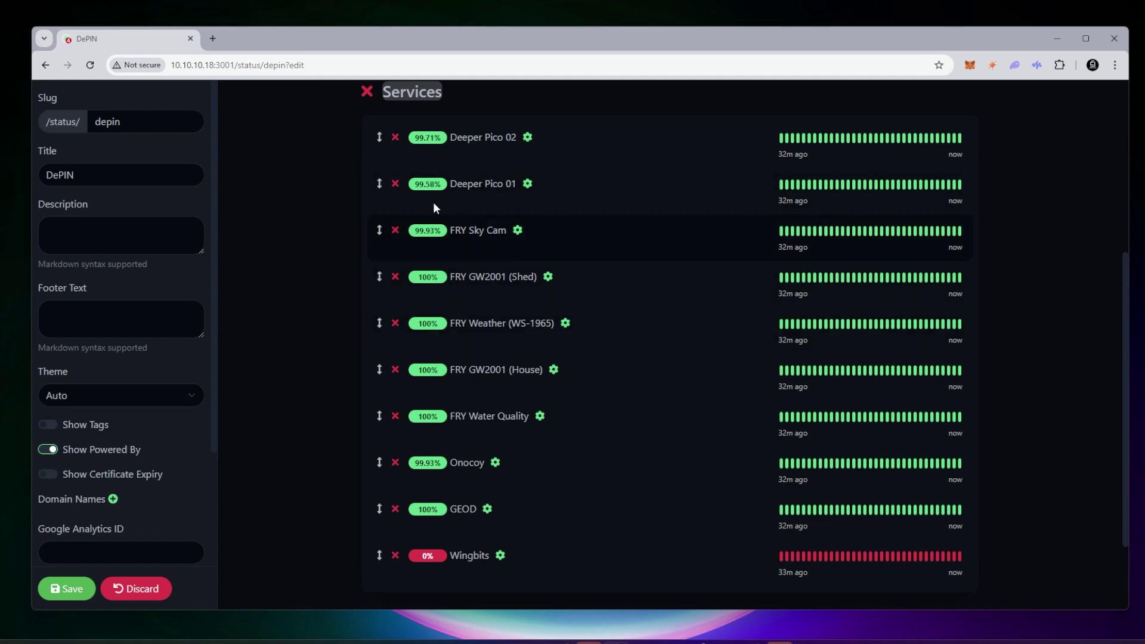
mouse_move(487, 170)
mouse_down()
mouse_move(521, 155)
mouse_move(507, 158)
mouse_up()
scroll(481, 563, down, 2)
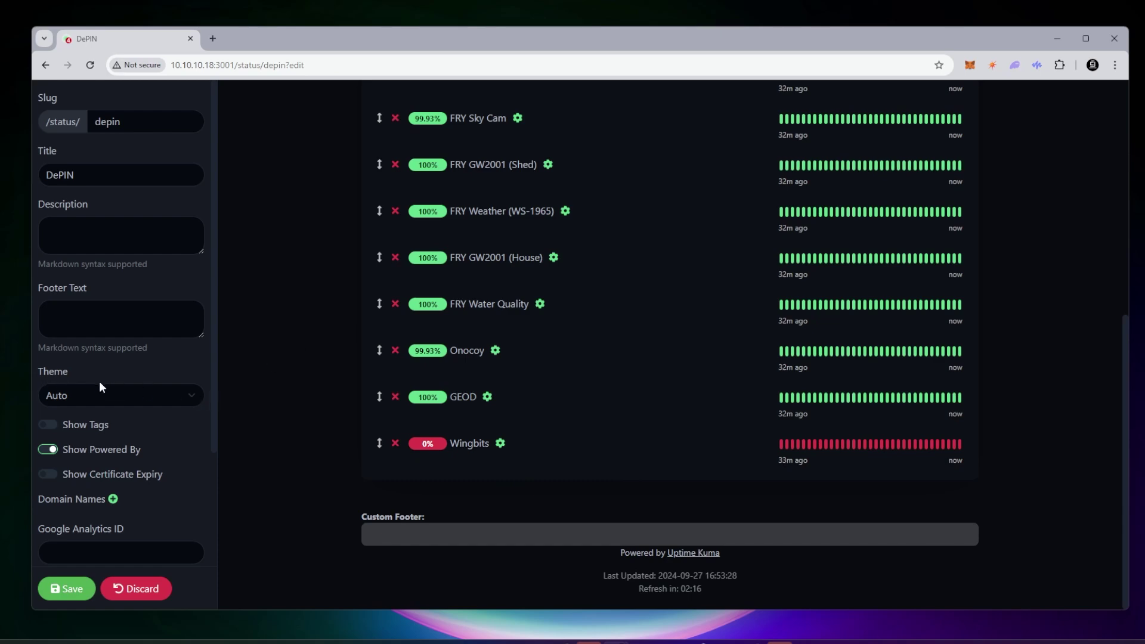
Preview the Light and Auto themes, then set the DePIN status page theme to Dark
click(84, 398)
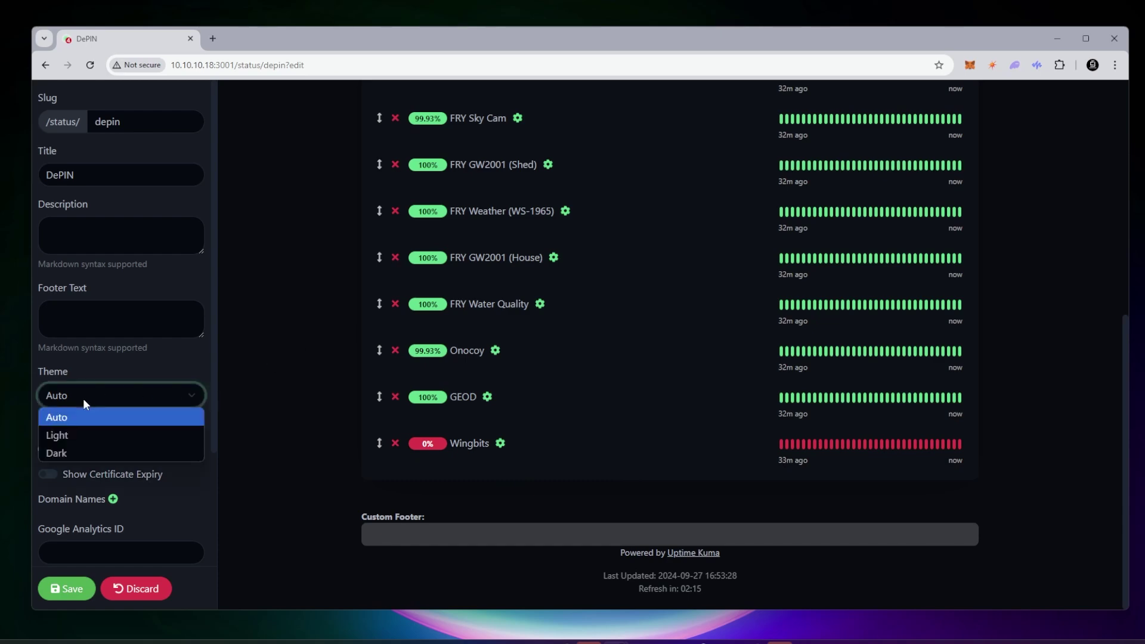
click(81, 438)
click(116, 401)
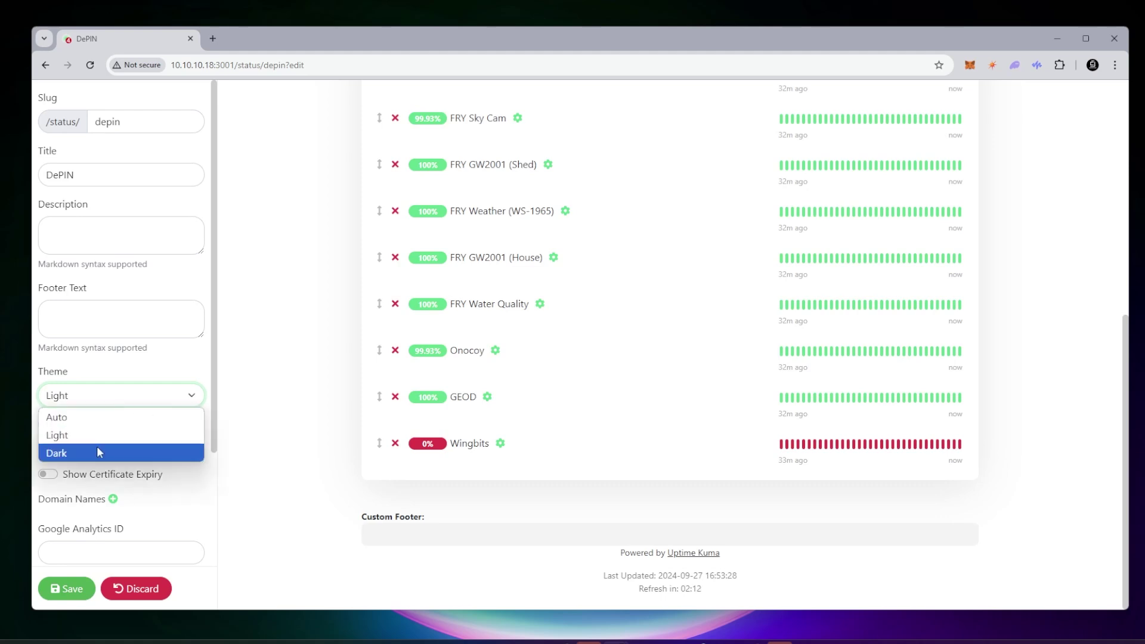
click(98, 417)
click(102, 399)
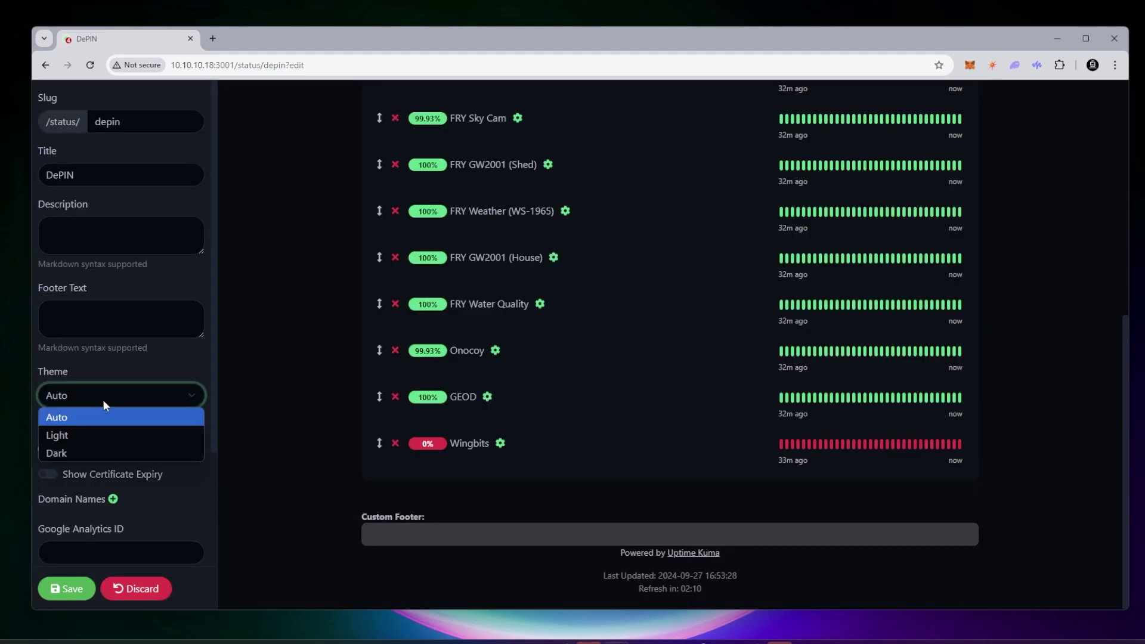
click(80, 457)
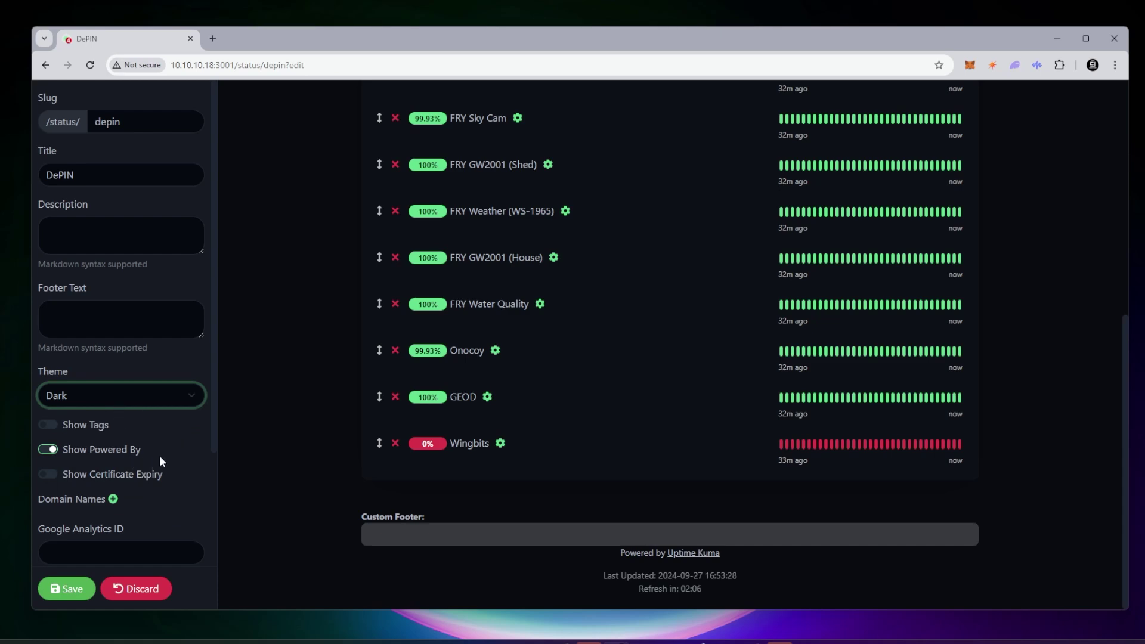
Save the DePIN status page and scroll through the published dark-theme page
click(69, 589)
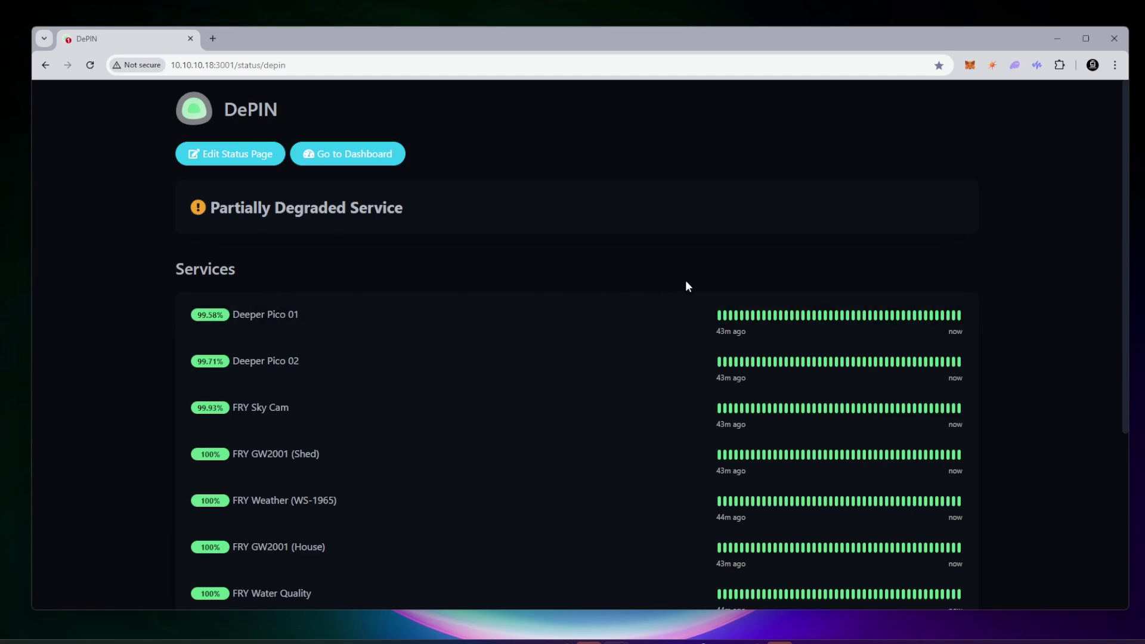
scroll(685, 282, down, 4)
scroll(685, 285, up, 10)
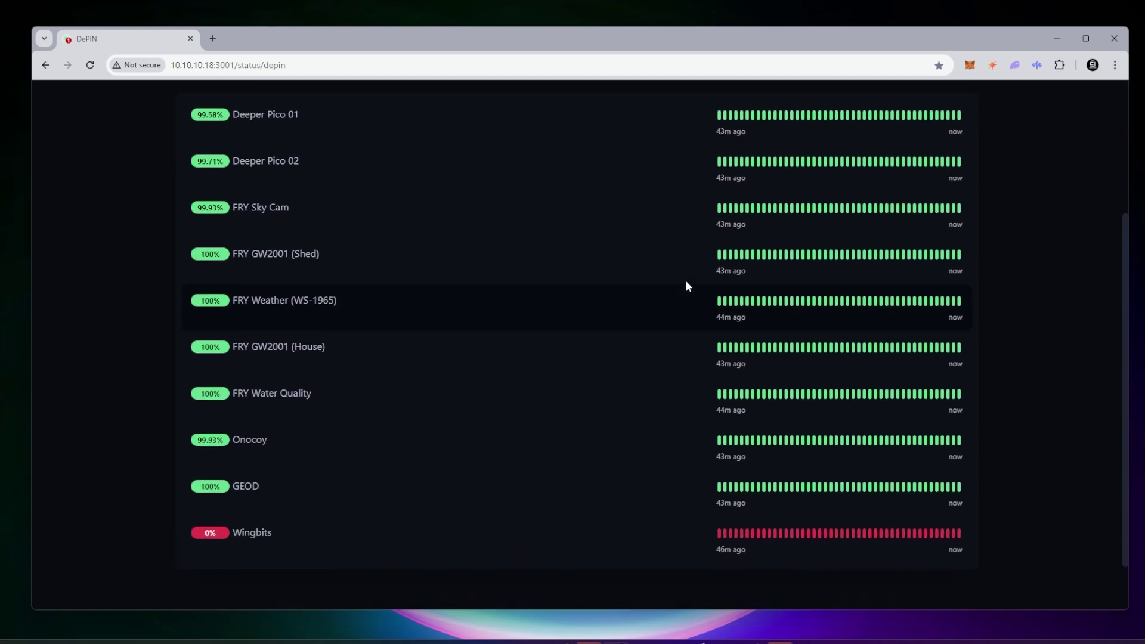
Place a second browser window showing 10.10.10.18:3001/status/depin beside the first and scroll through it
drag(0, 69, 573, 33)
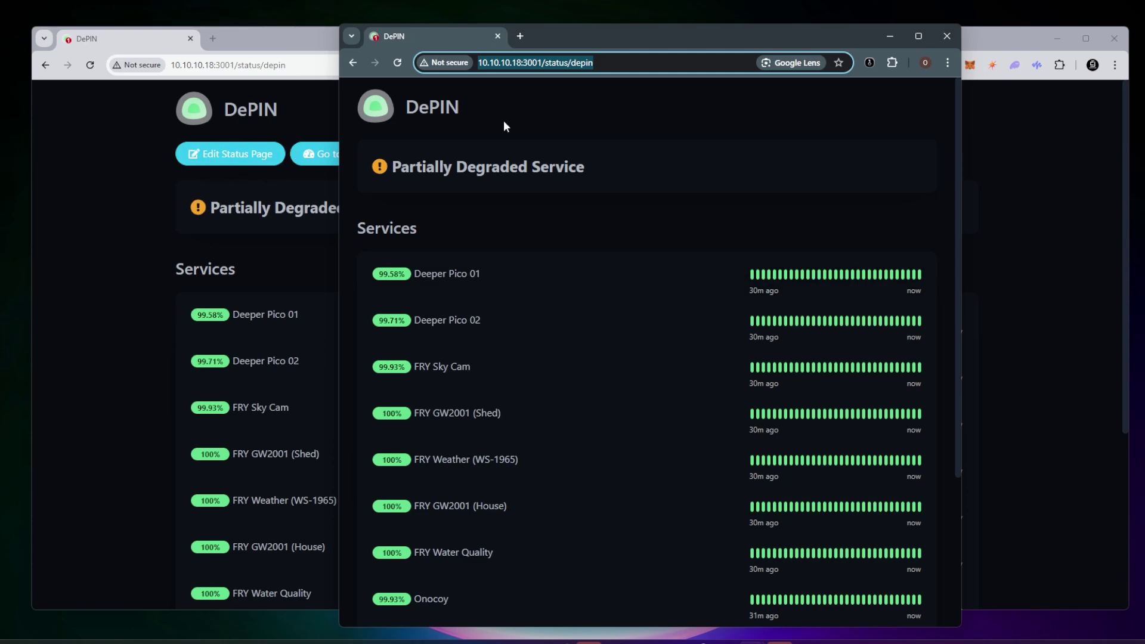
drag(565, 42, 535, 40)
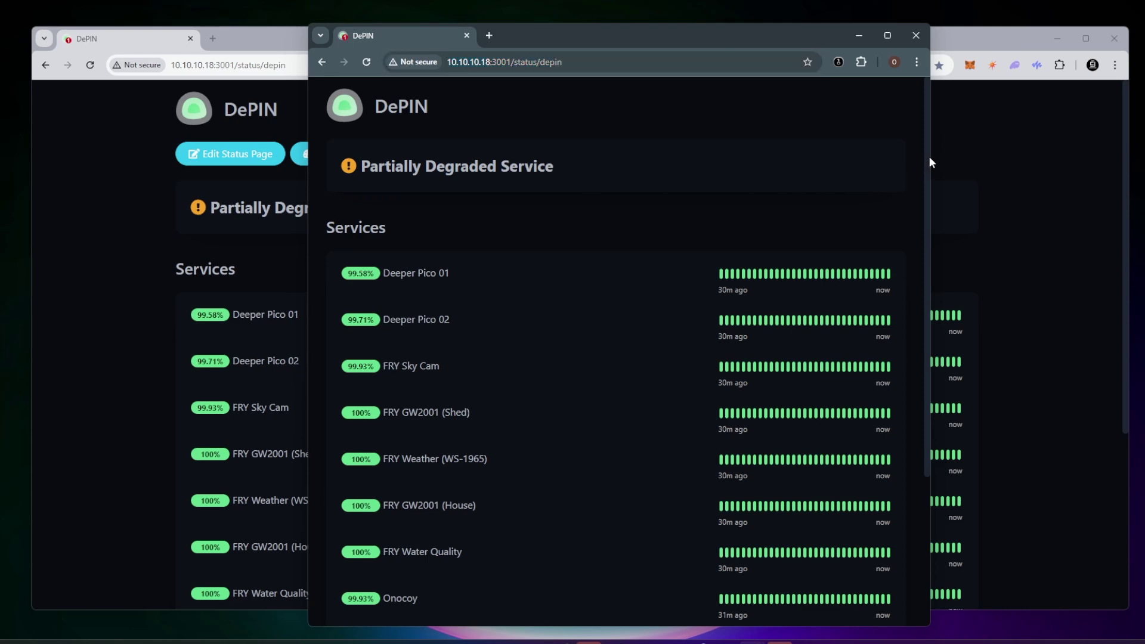
drag(927, 157, 929, 397)
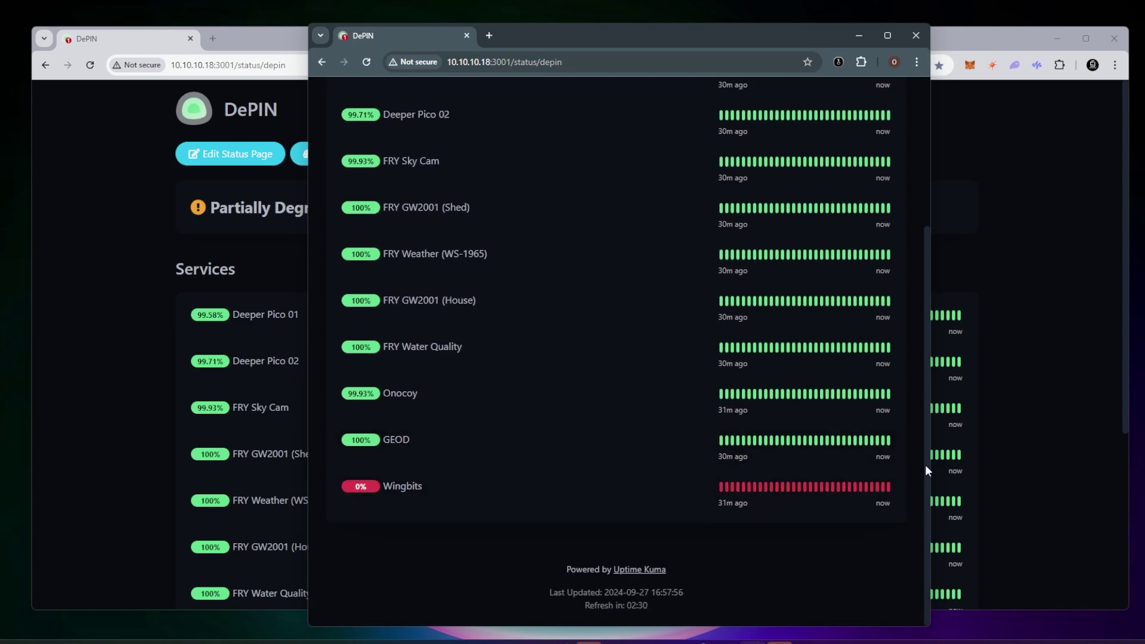
drag(925, 467, 922, 286)
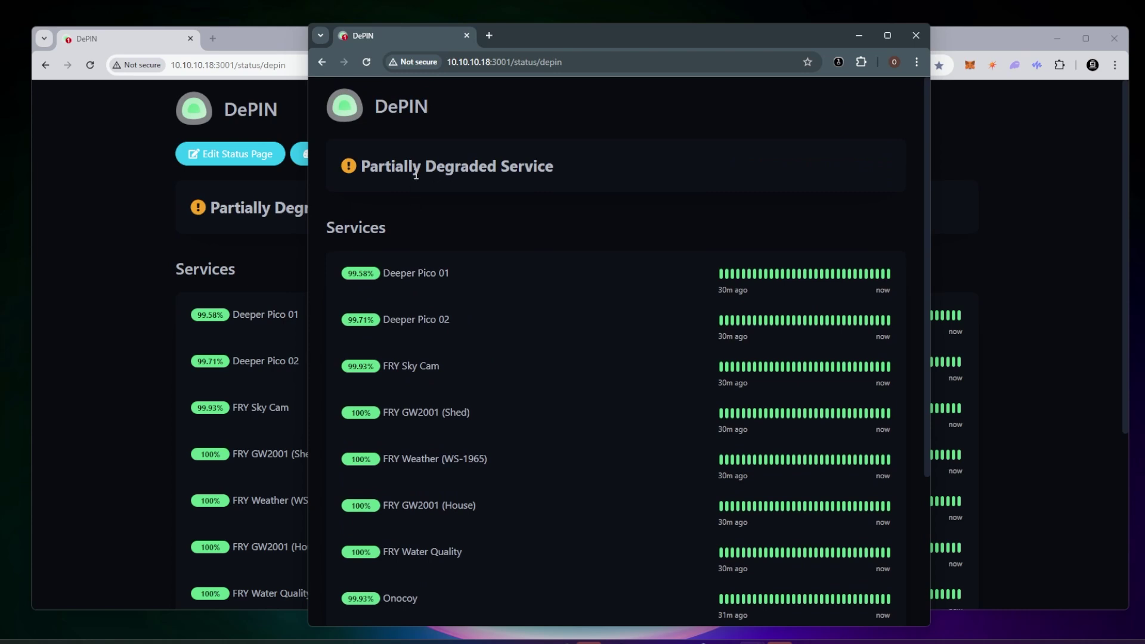